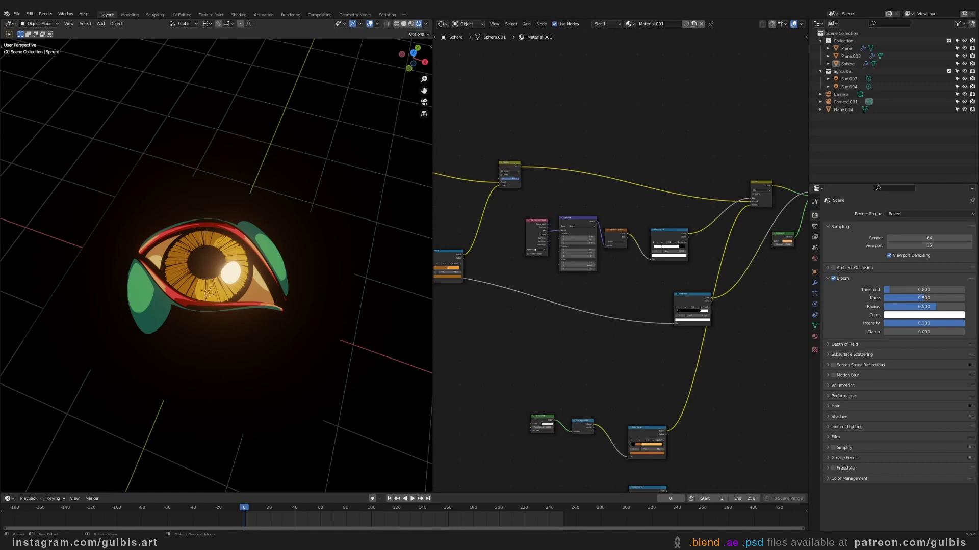
# Step: Split the shader node area horizontally and turn the lower part into a Dope Sheet editor
pyautogui.moveTo(241, 257); pyautogui.dragTo(216, 281, button='middle')
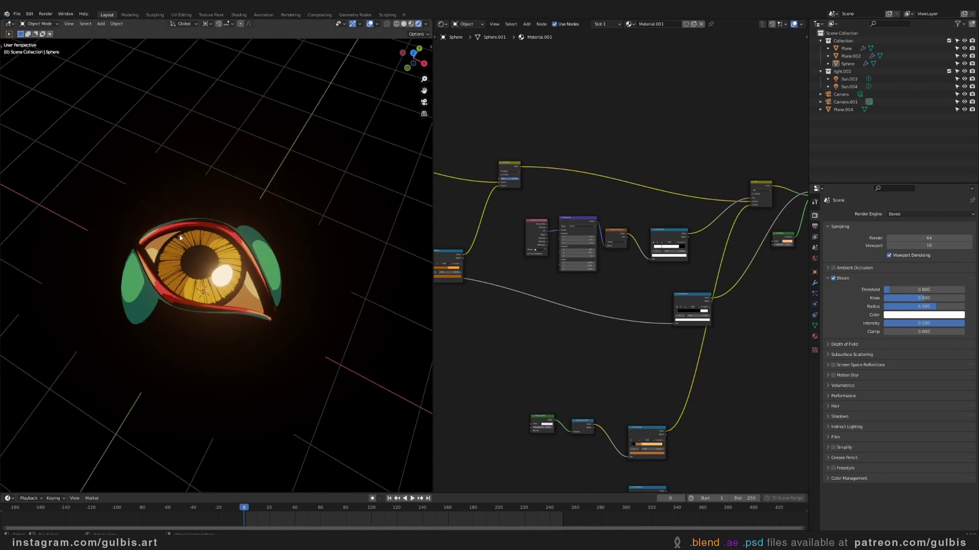
pyautogui.moveTo(226, 286); pyautogui.dragTo(239, 280, button='middle')
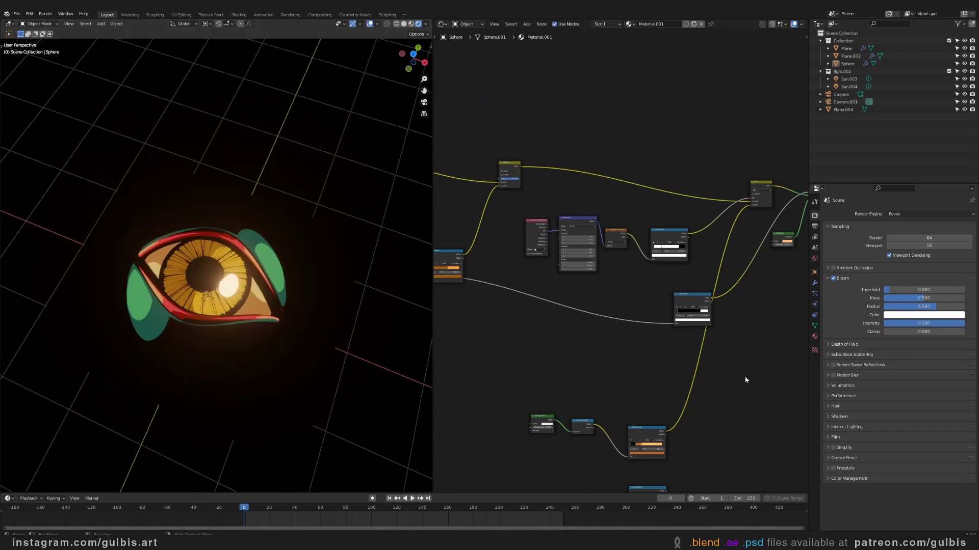
pyautogui.moveTo(806, 491); pyautogui.dragTo(765, 304)
pyautogui.click(437, 305)
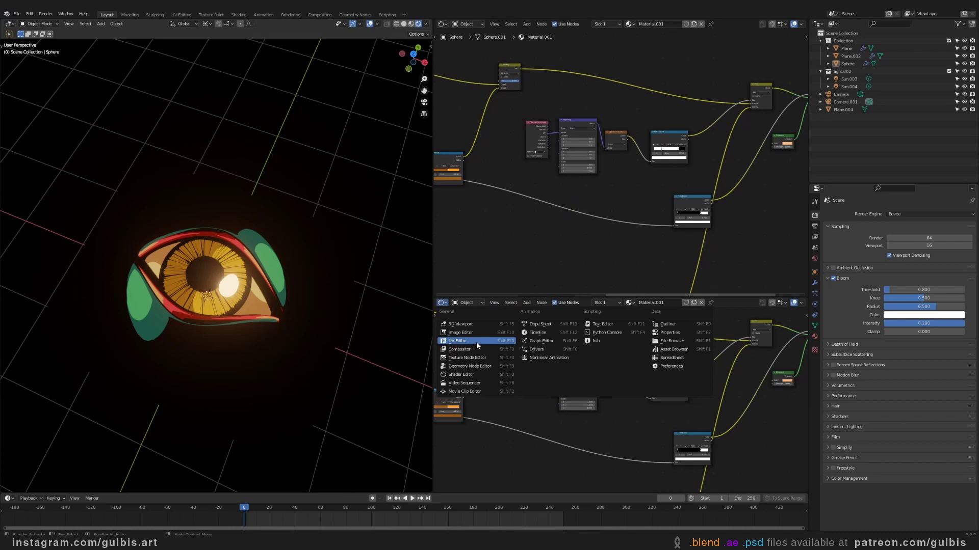
pyautogui.click(534, 325)
pyautogui.moveTo(528, 297); pyautogui.dragTo(528, 290)
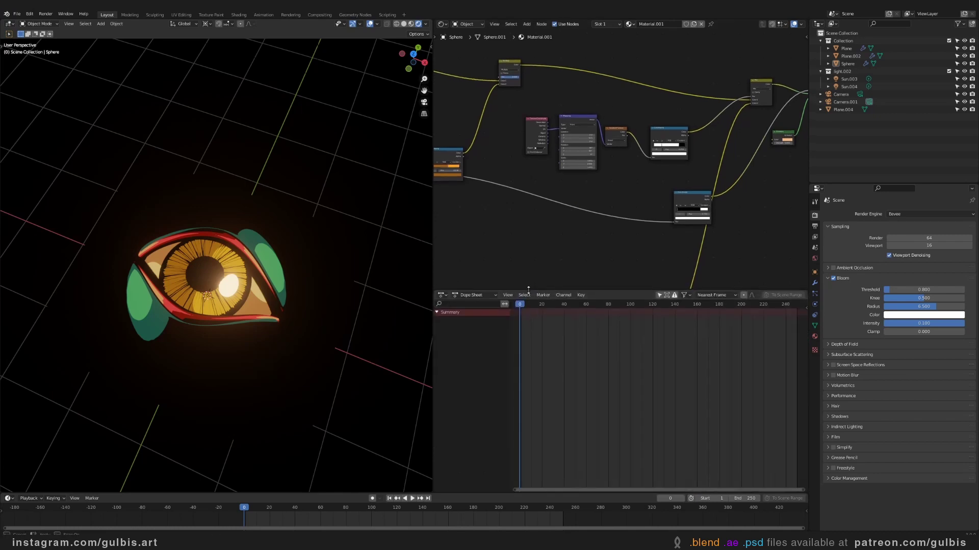
# Step: Move the black-and-white ColorRamp node beside the Voronoi Texture, directly below the orange ColorRamp
pyautogui.scroll(-5, 516, 235)
pyautogui.moveTo(515, 236); pyautogui.dragTo(579, 229, button='middle')
pyautogui.scroll(2, 589, 228)
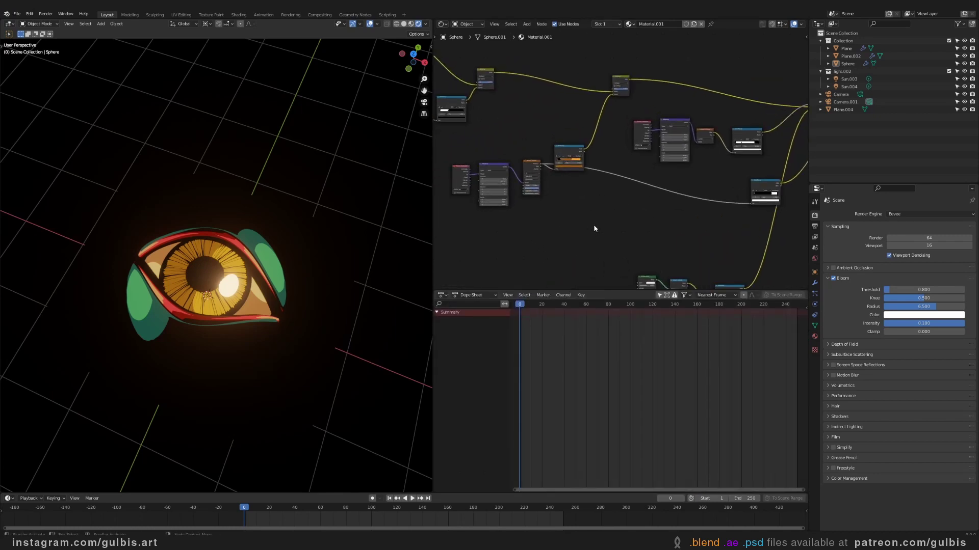
pyautogui.moveTo(646, 217); pyautogui.dragTo(643, 220, button='middle')
pyautogui.moveTo(768, 179); pyautogui.dragTo(572, 181)
pyautogui.scroll(4, 568, 182)
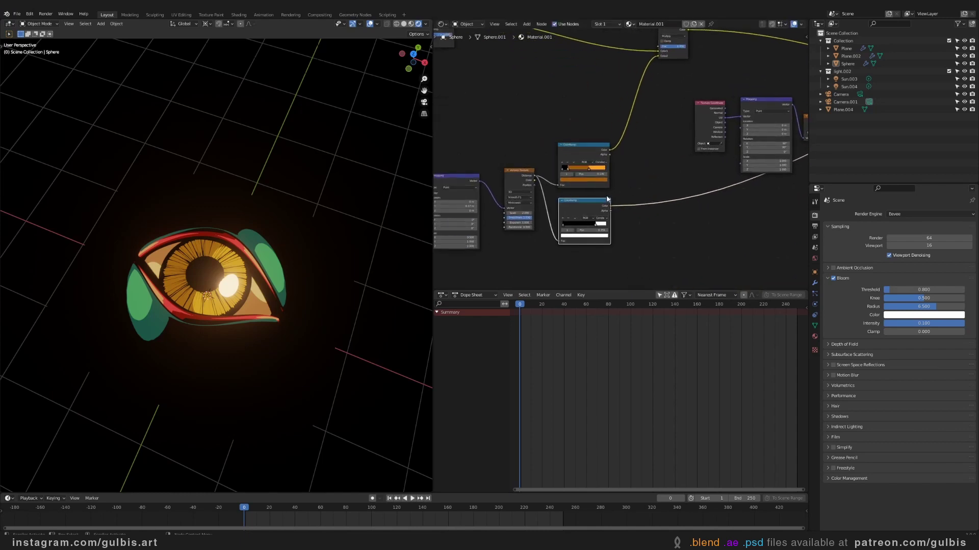
pyautogui.moveTo(620, 185); pyautogui.dragTo(620, 185)
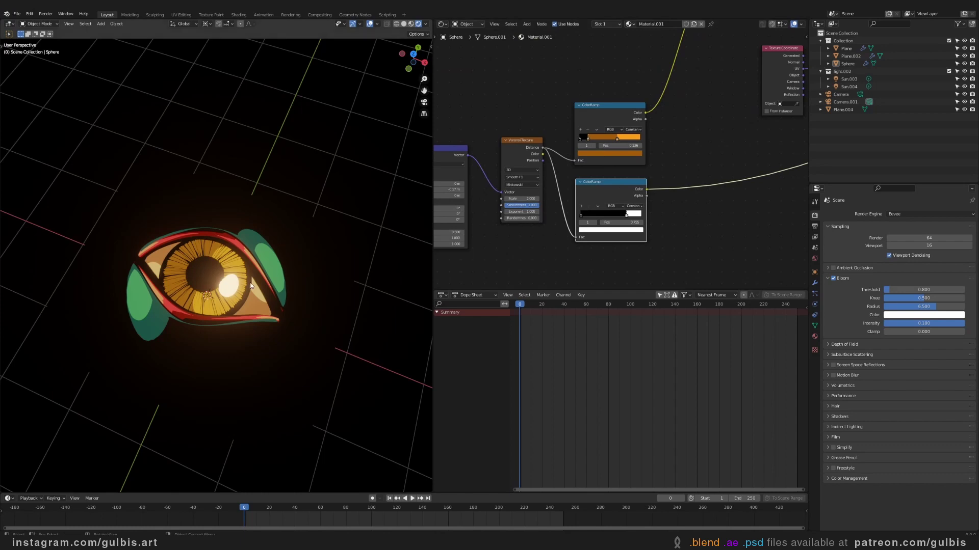
# Step: Select the bright orange stop of the upper ColorRamp and adjust its position to 0.632
pyautogui.click(613, 111)
pyautogui.scroll(3, 618, 116)
pyautogui.click(619, 118)
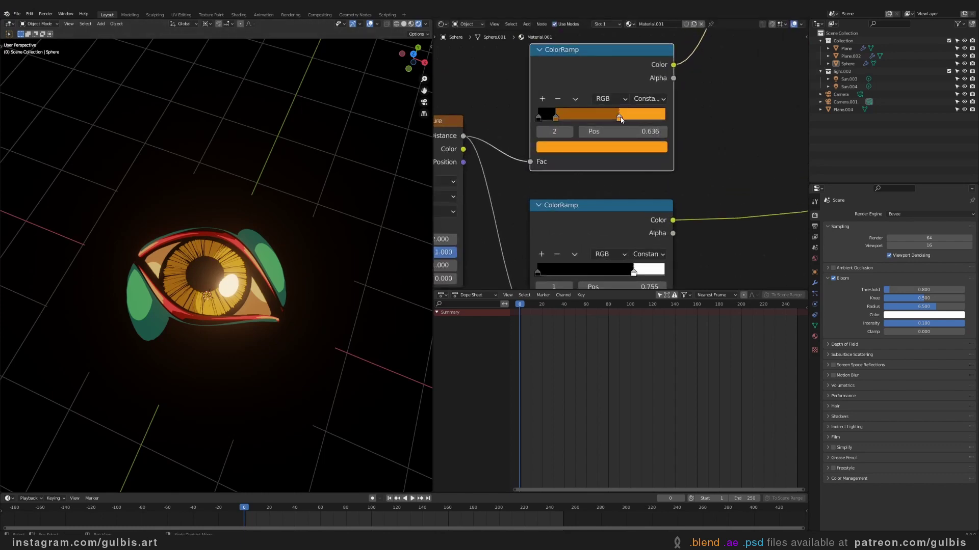
pyautogui.scroll(-2, 621, 158)
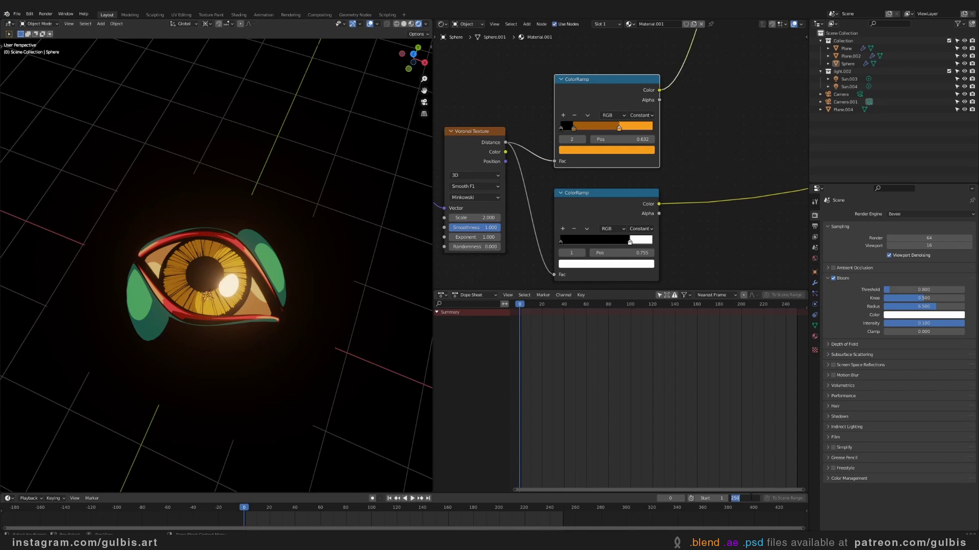
# Step: Set the animation's end frame to 50
pyautogui.press('Return')
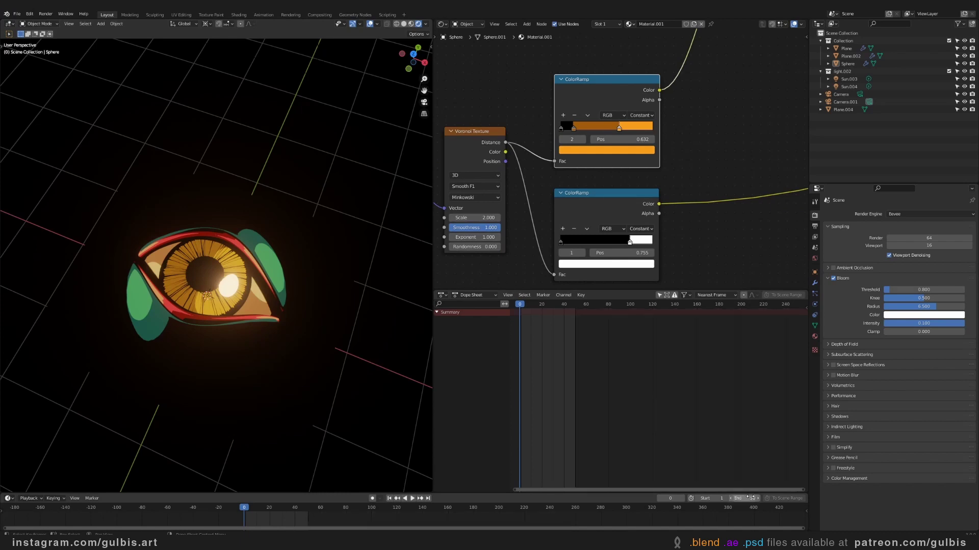
pyautogui.scroll(4, 599, 357)
pyautogui.scroll(4, 663, 360)
pyautogui.moveTo(619, 363); pyautogui.dragTo(682, 357, button='middle')
# Step: Insert a keyframe on the Location of the Mapping node feeding the Voronoi Texture at frame 20
pyautogui.moveTo(542, 225); pyautogui.dragTo(663, 213, button='middle')
pyautogui.moveTo(529, 232)
pyautogui.mouseDown(button='middle')
pyautogui.moveTo(610, 225)
pyautogui.moveTo(642, 199)
pyautogui.mouseUp(button='middle')
pyautogui.scroll(2, 628, 206)
pyautogui.press('space')
pyautogui.scroll(4, 284, 511)
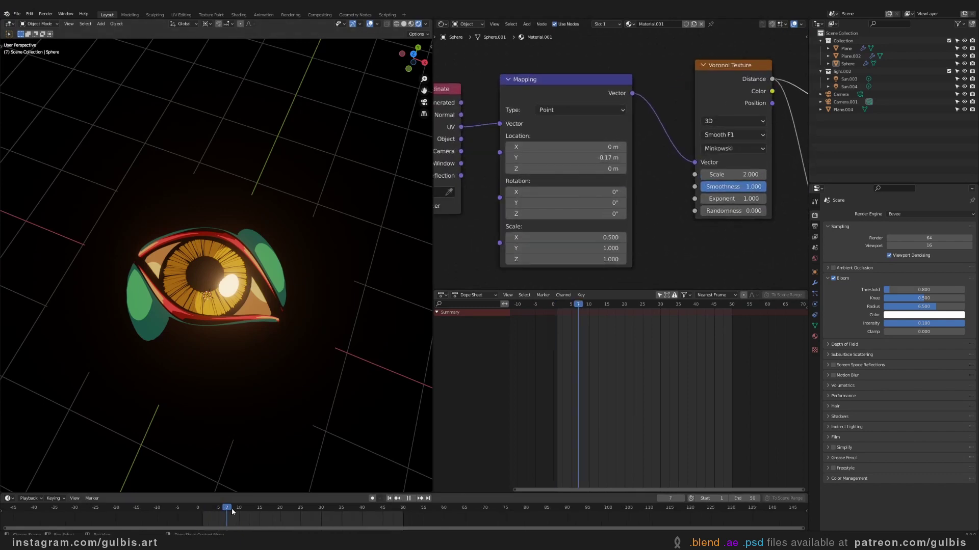
pyautogui.press('space')
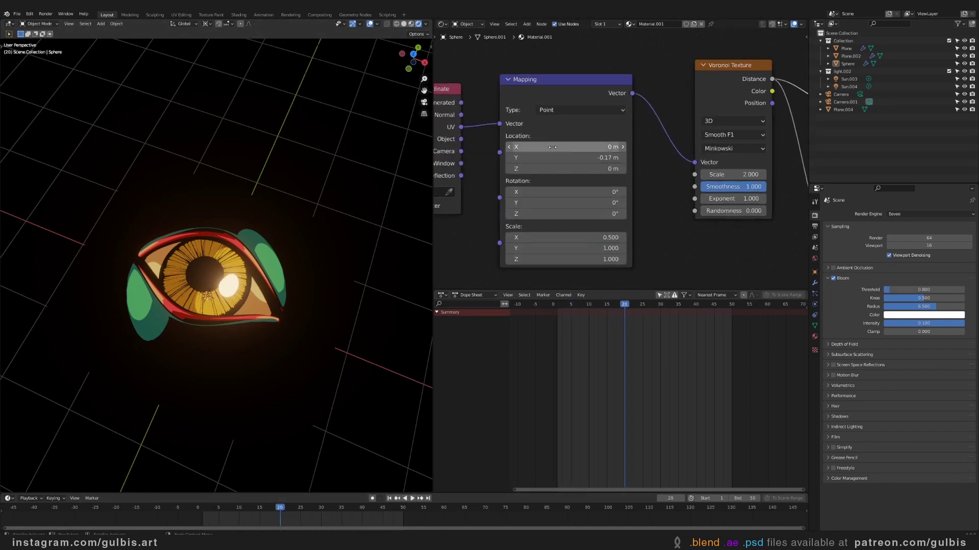
pyautogui.press('i')
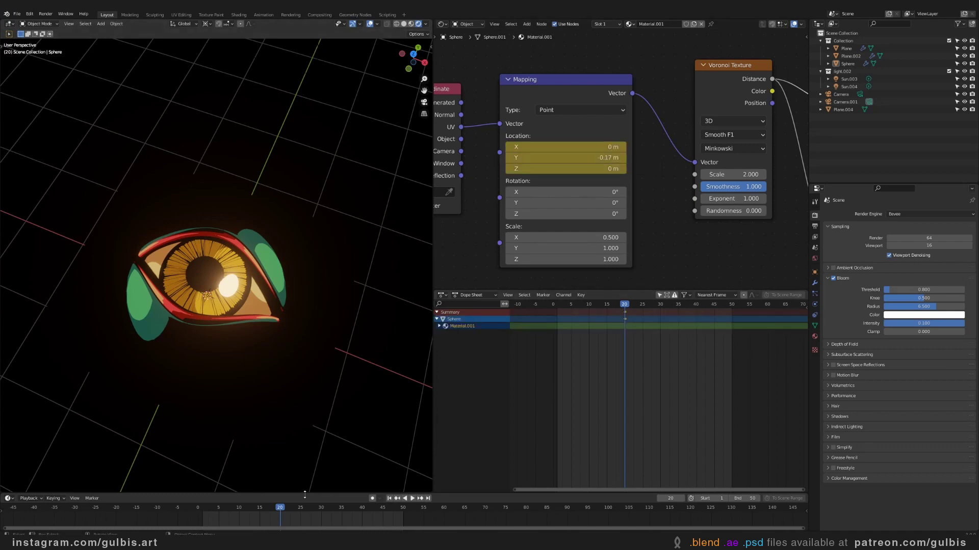
# Step: Set the Mapping node's X location to 0.12 m at frame 0 and keyframe the Location
pyautogui.moveTo(559, 309); pyautogui.dragTo(531, 312)
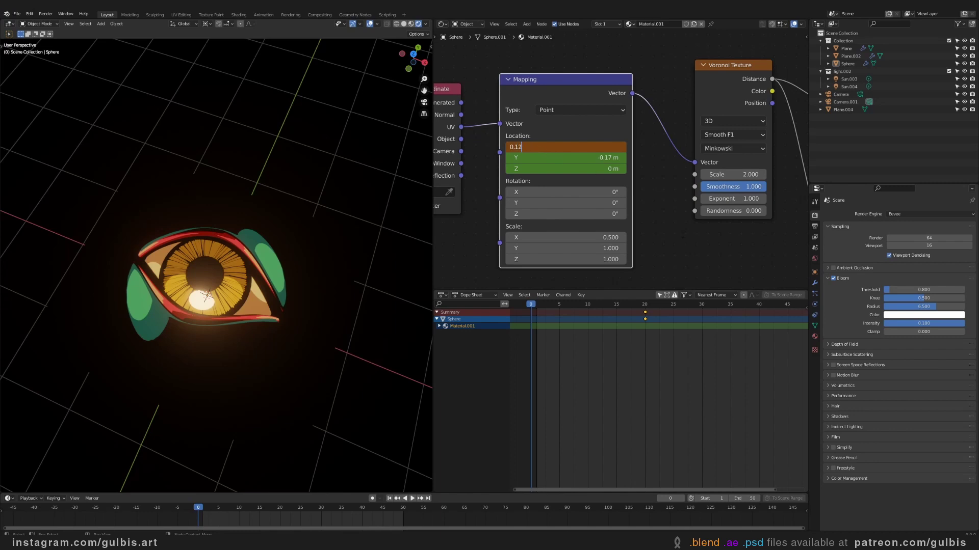
pyautogui.press('Return')
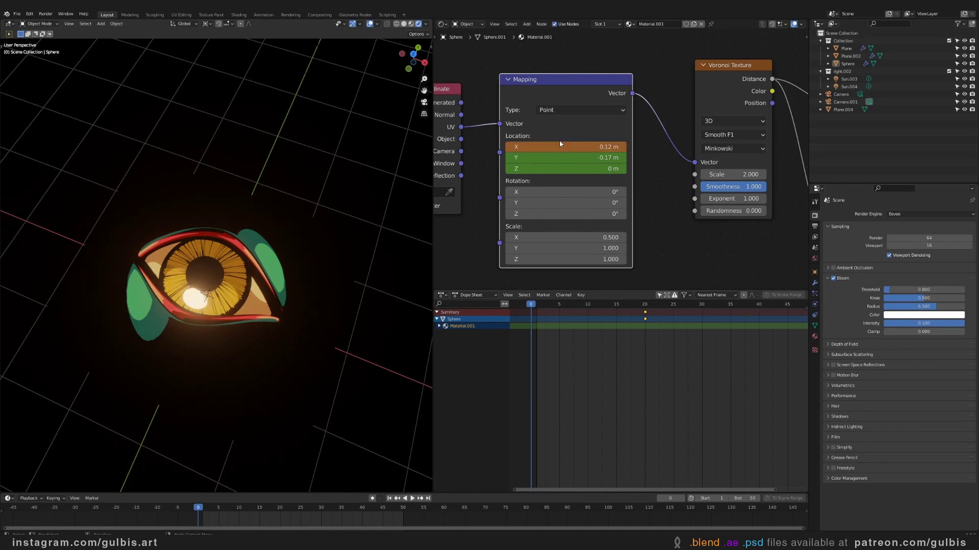
pyautogui.press('i')
# Step: Set the Mapping node's X location to -0.12 m at frame 40 and keyframe the Location
pyautogui.scroll(-1, 564, 302)
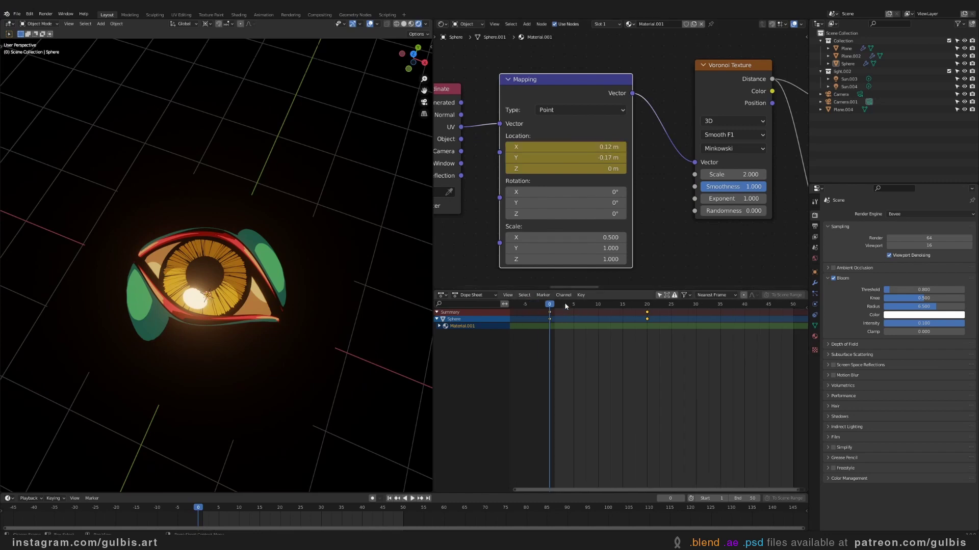
pyautogui.moveTo(565, 301); pyautogui.dragTo(744, 316)
pyautogui.moveTo(745, 316); pyautogui.dragTo(715, 308, button='middle')
pyautogui.scroll(3, 719, 309)
pyautogui.moveTo(576, 147); pyautogui.dragTo(591, 147)
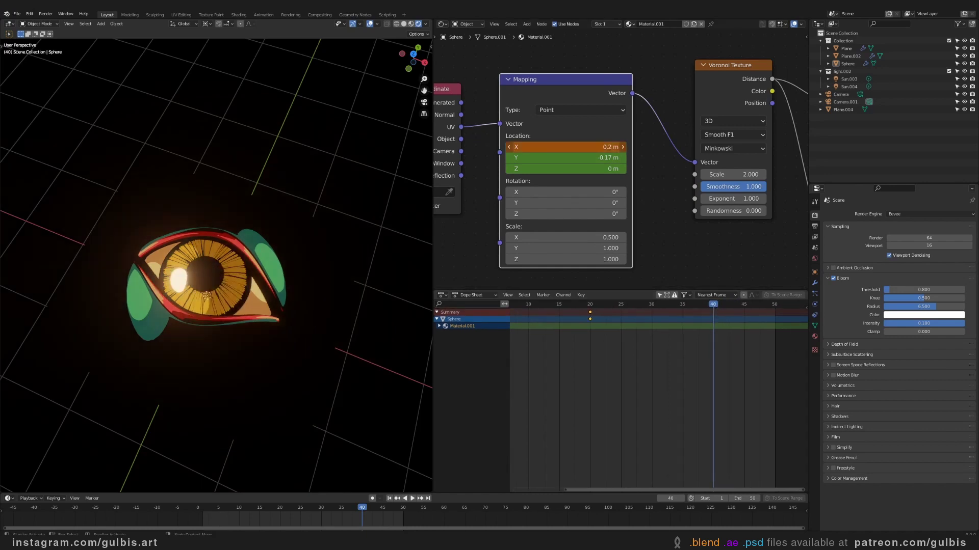
pyautogui.click(566, 147)
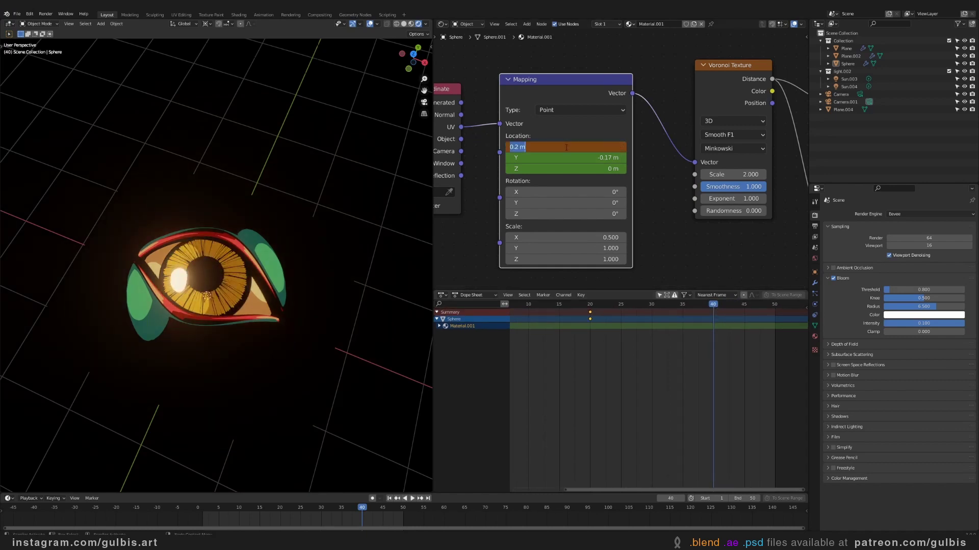
pyautogui.press('Return')
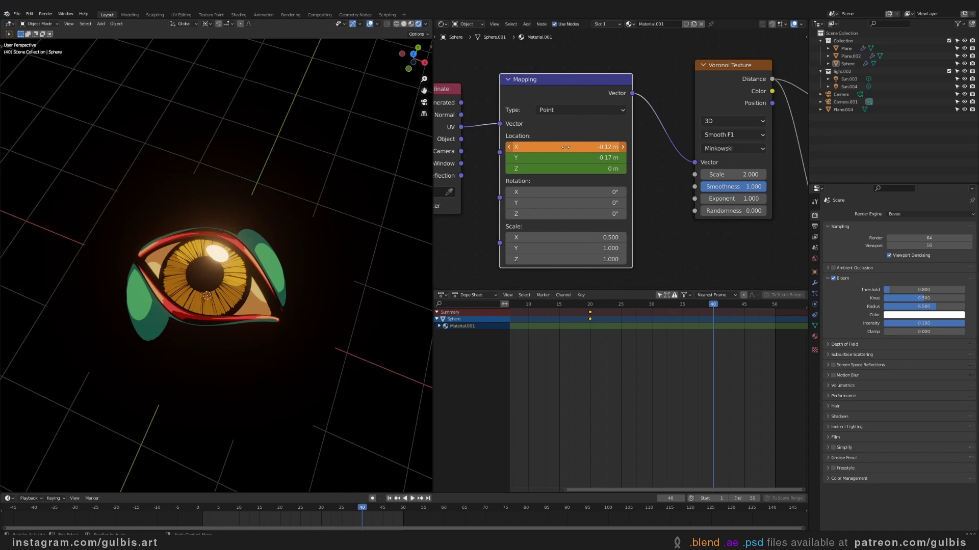
pyautogui.press('i')
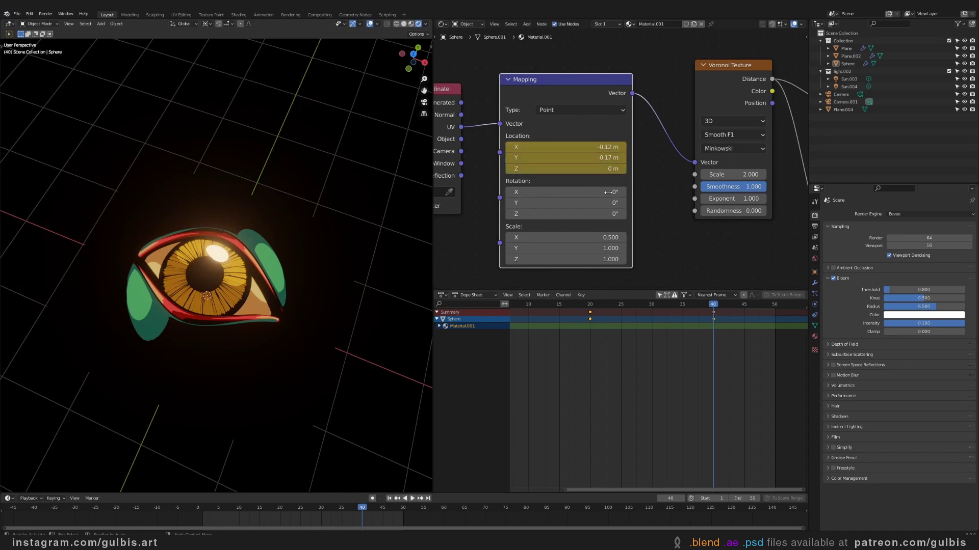
# Step: Play back the animation to check how the highlight moves across the eye
pyautogui.press('Home')
pyautogui.press('space')
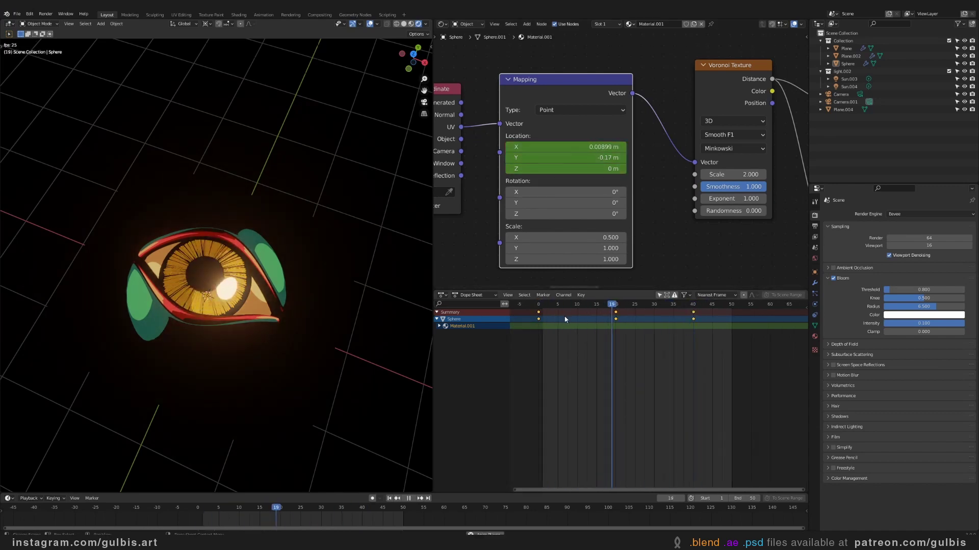
pyautogui.press('Escape')
# Step: Keyframe the white stop's position in the black-and-white ColorRamp at frame 20
pyautogui.scroll(-6, 659, 183)
pyautogui.moveTo(769, 148); pyautogui.dragTo(630, 177, button='middle')
pyautogui.scroll(3, 630, 177)
pyautogui.moveTo(674, 213); pyautogui.dragTo(602, 179, button='middle')
pyautogui.scroll(3, 606, 176)
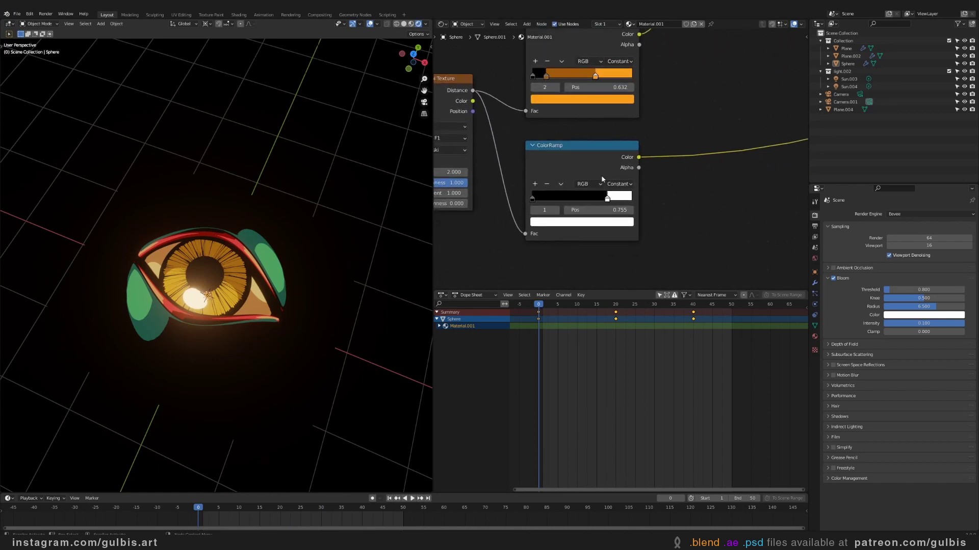
pyautogui.click(614, 173)
pyautogui.scroll(3, 616, 176)
pyautogui.moveTo(615, 213); pyautogui.dragTo(648, 169, button='middle')
pyautogui.scroll(2, 648, 169)
pyautogui.scroll(4, 619, 326)
pyautogui.moveTo(619, 326); pyautogui.dragTo(649, 318, button='middle')
pyautogui.click(649, 307)
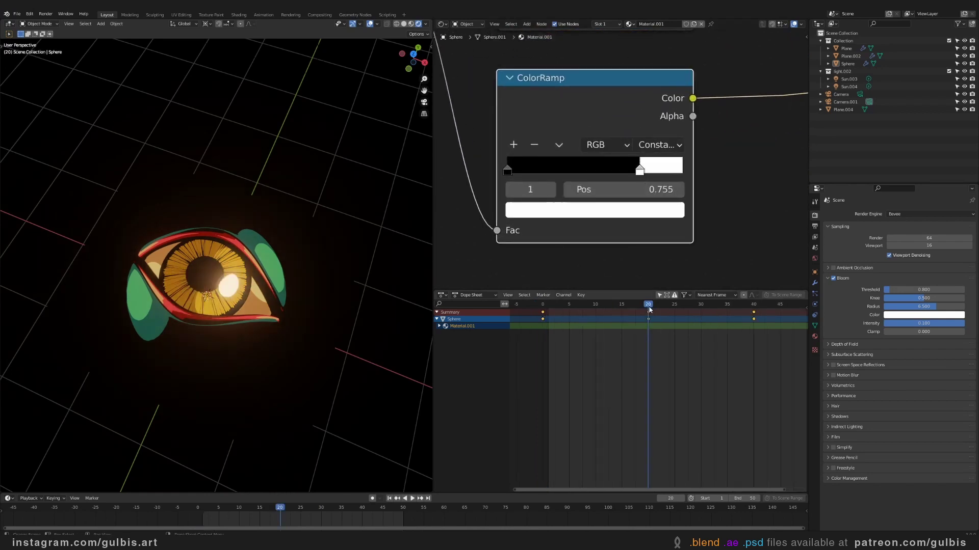
pyautogui.moveTo(649, 308)
pyautogui.mouseDown()
pyautogui.moveTo(590, 309)
pyautogui.moveTo(648, 308)
pyautogui.mouseUp()
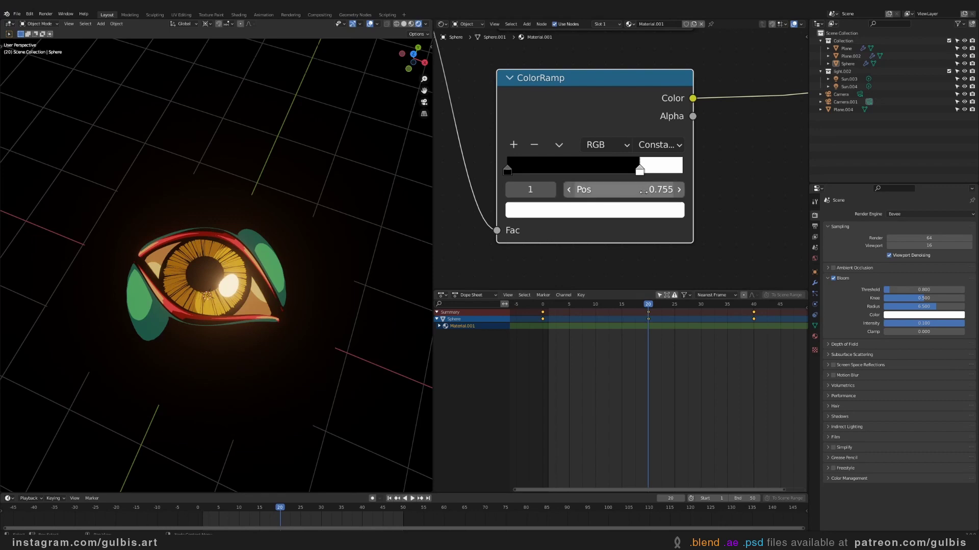
pyautogui.press('i')
# Step: Move the white stop of the black-and-white ColorRamp to position 0.768 at frame 0 and keyframe it
pyautogui.moveTo(648, 308); pyautogui.dragTo(542, 309)
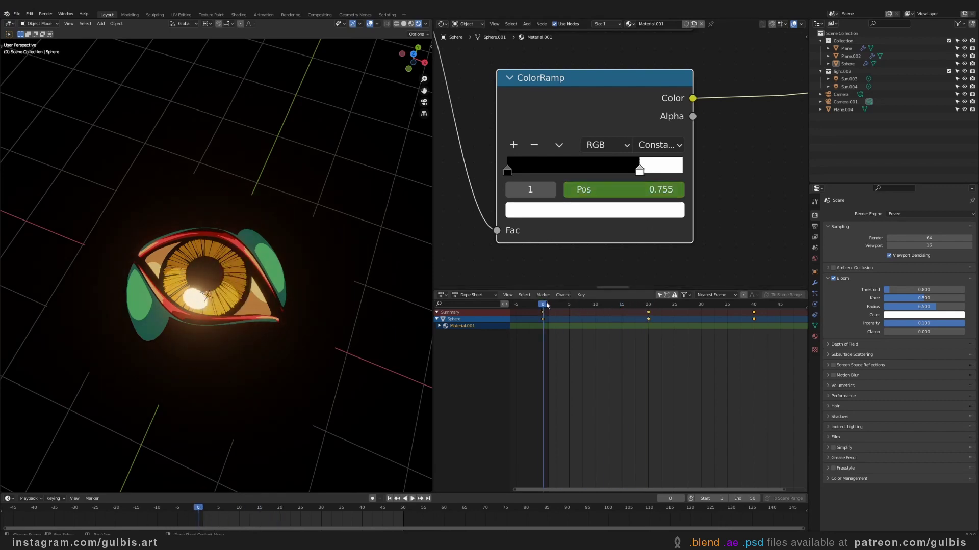
pyautogui.moveTo(636, 174); pyautogui.dragTo(642, 172)
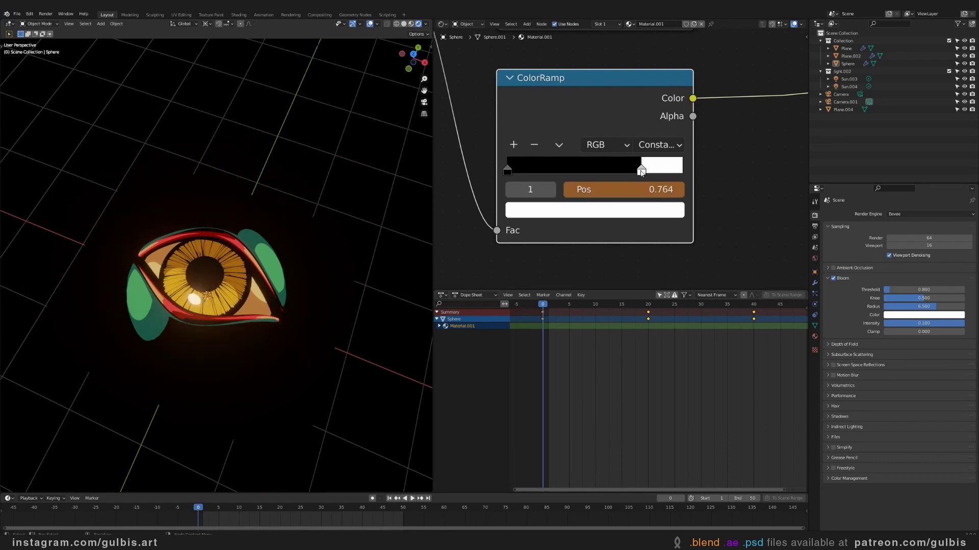
pyautogui.moveTo(642, 173); pyautogui.dragTo(643, 173)
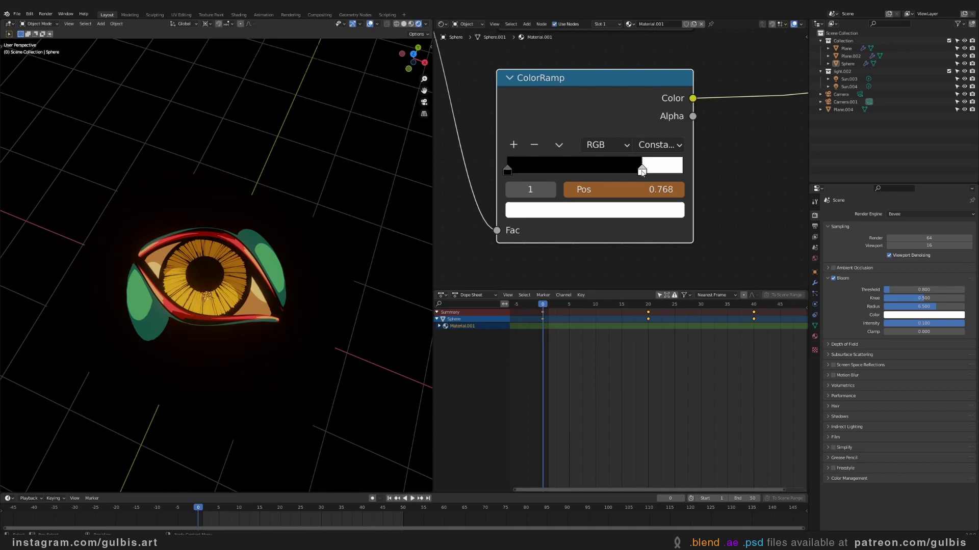
# Step: Expand the Material.001 and Shader Nodetree channels in the Dope Sheet and play the animation
pyautogui.click(439, 327)
pyautogui.click(441, 333)
pyautogui.press('space')
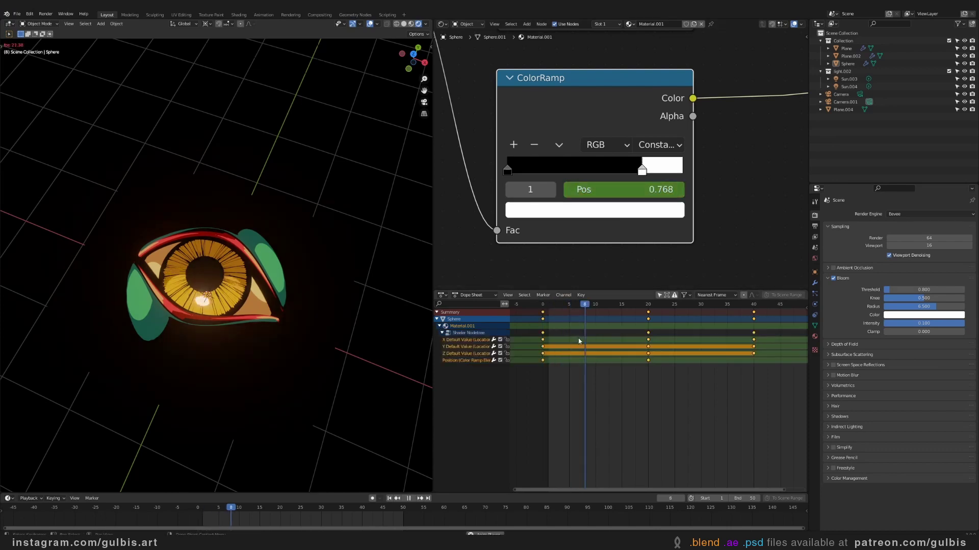
# Step: Copy the ColorRamp position keyframe from frame 0 to frame 40 and preview the animation
pyautogui.moveTo(545, 306); pyautogui.dragTo(754, 306)
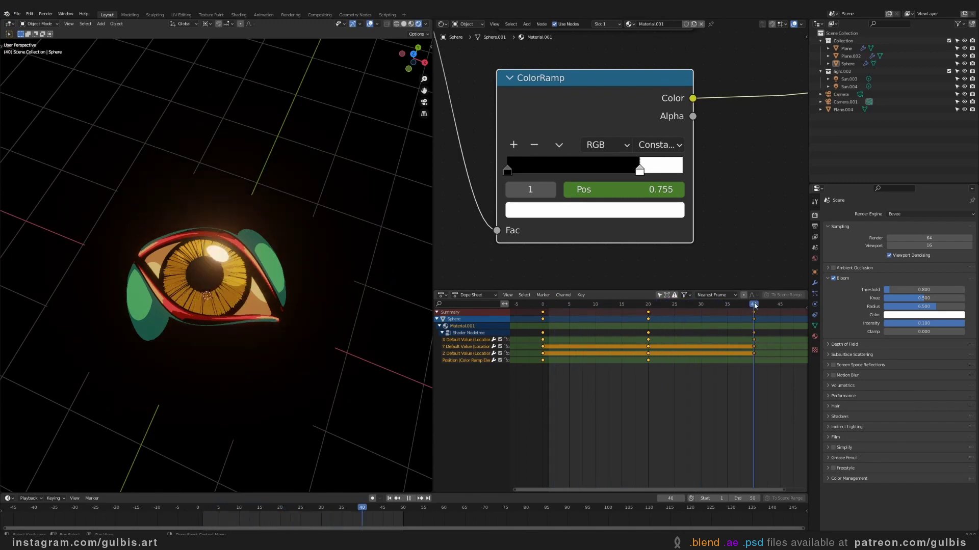
pyautogui.click(561, 373)
pyautogui.click(543, 360)
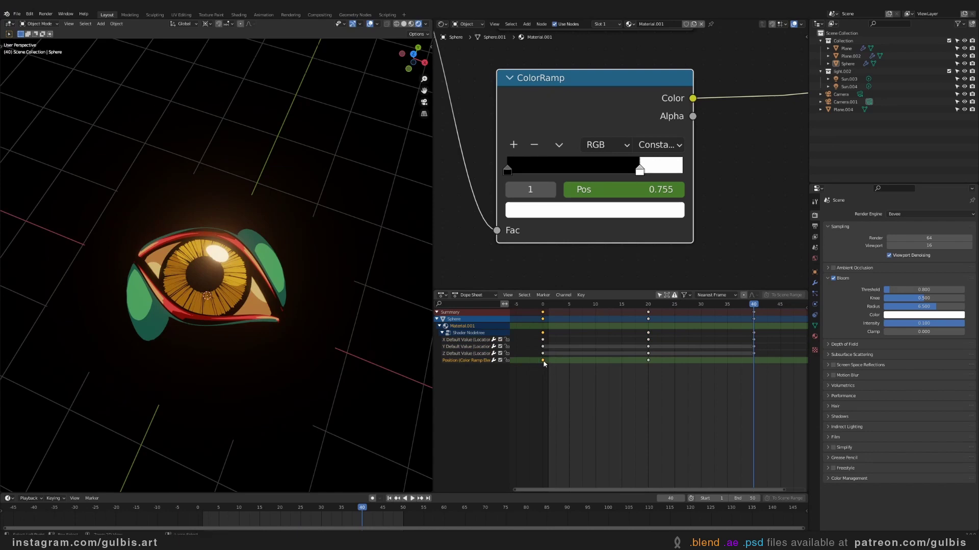
pyautogui.hotkey('ctrl', 'v')
pyautogui.press('space')
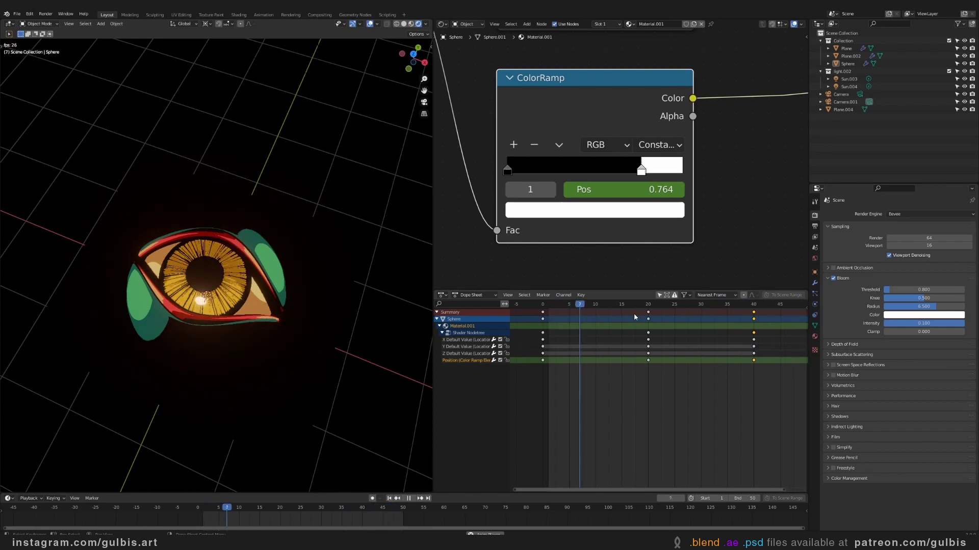
pyautogui.press('space')
# Step: Keyframe the bright orange stop's position in the upper ColorRamp at frame 20
pyautogui.click(542, 306)
pyautogui.scroll(-7, 625, 153)
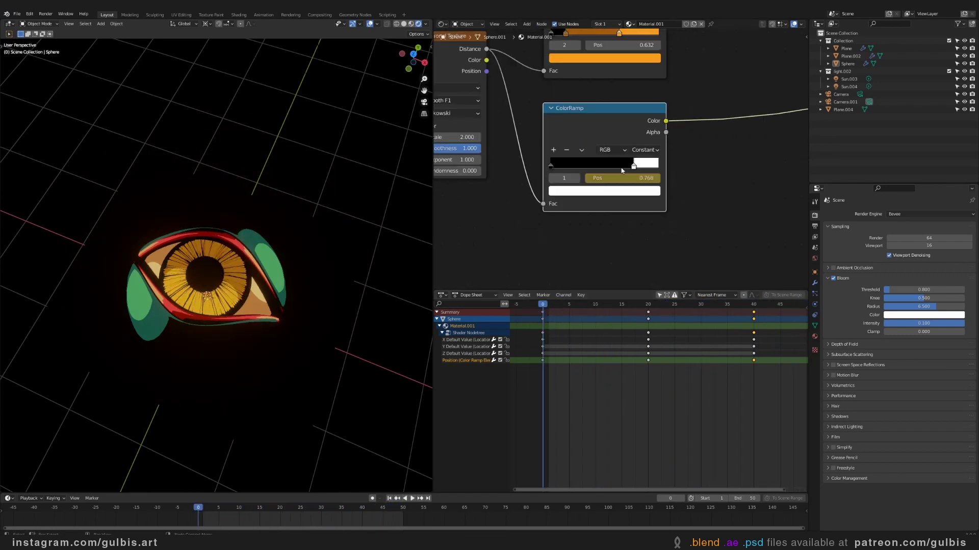
pyautogui.moveTo(629, 93); pyautogui.dragTo(624, 192, button='middle')
pyautogui.scroll(3, 623, 188)
pyautogui.press('Up')
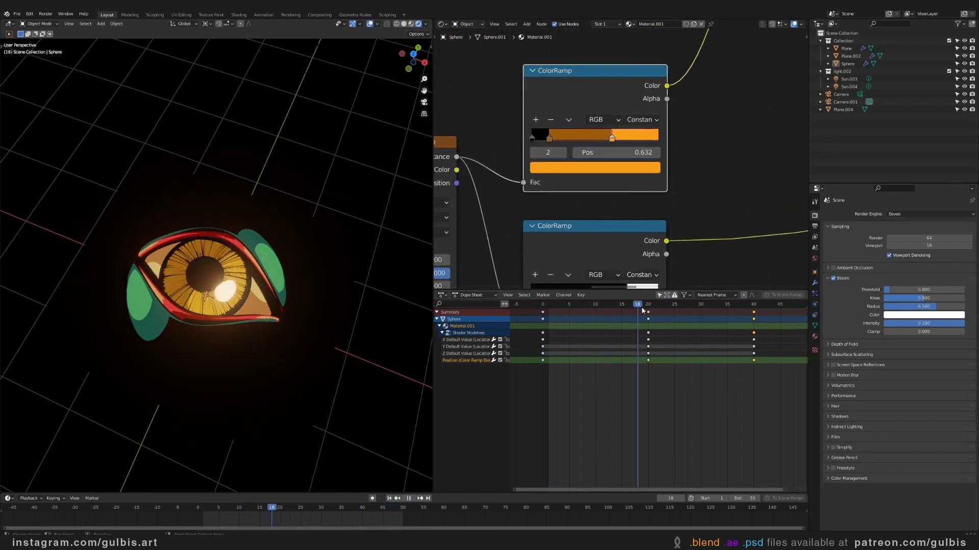
pyautogui.scroll(2, 609, 132)
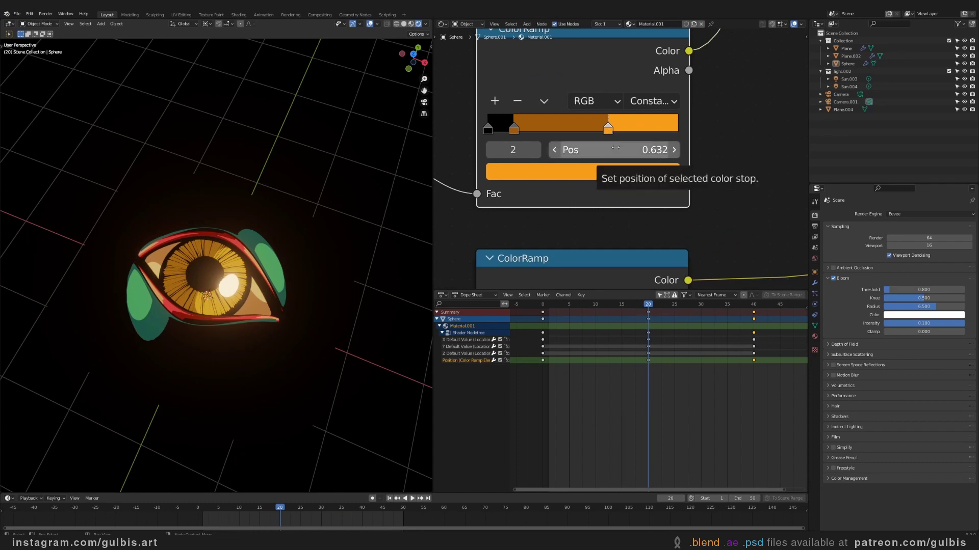
pyautogui.press('i')
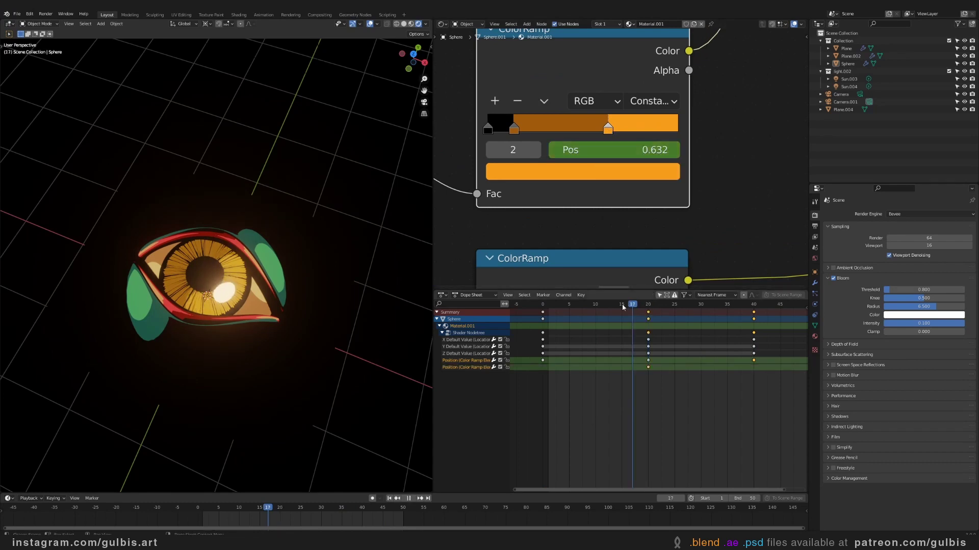
# Step: Move the bright orange stop of the upper ColorRamp to position 0.768 at frame 0 and keyframe it
pyautogui.press('Down')
pyautogui.press('space')
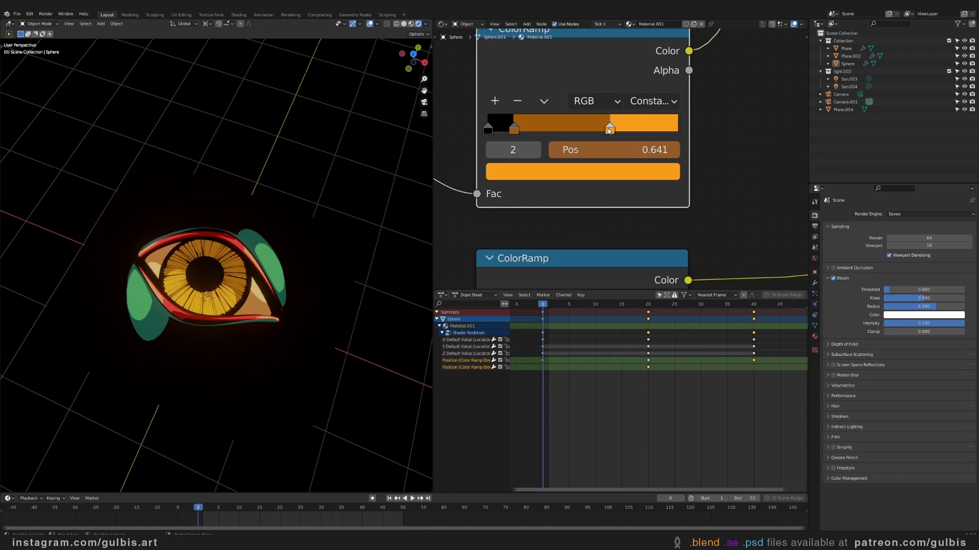
pyautogui.moveTo(617, 131); pyautogui.dragTo(626, 132)
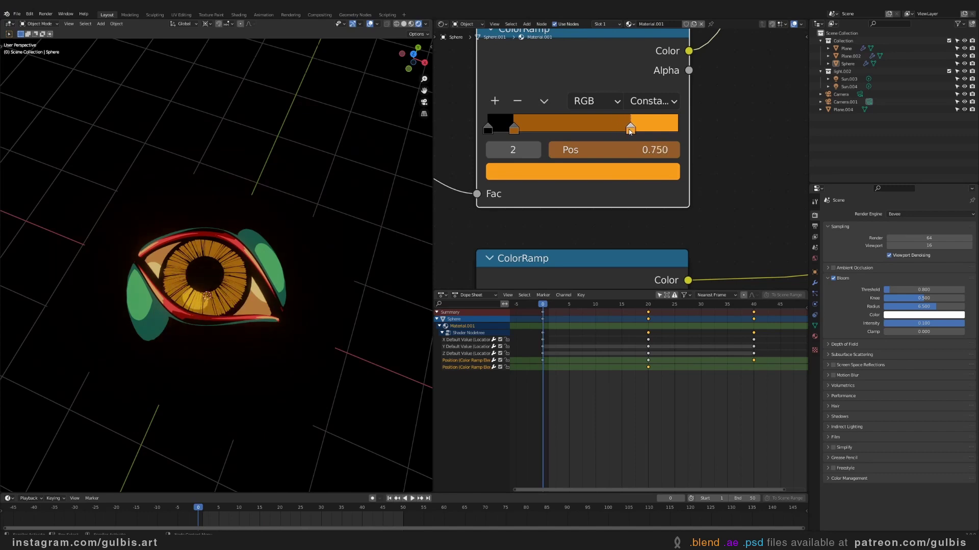
pyautogui.press('i')
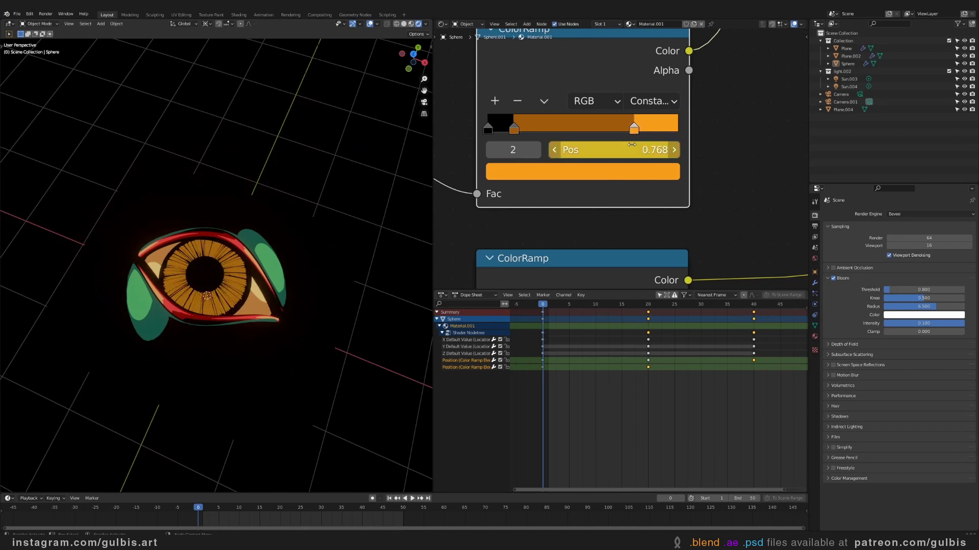
# Step: Copy the orange stop's position keyframe from frame 0 to frame 40, preview the animation and return to frame 0
pyautogui.press('space')
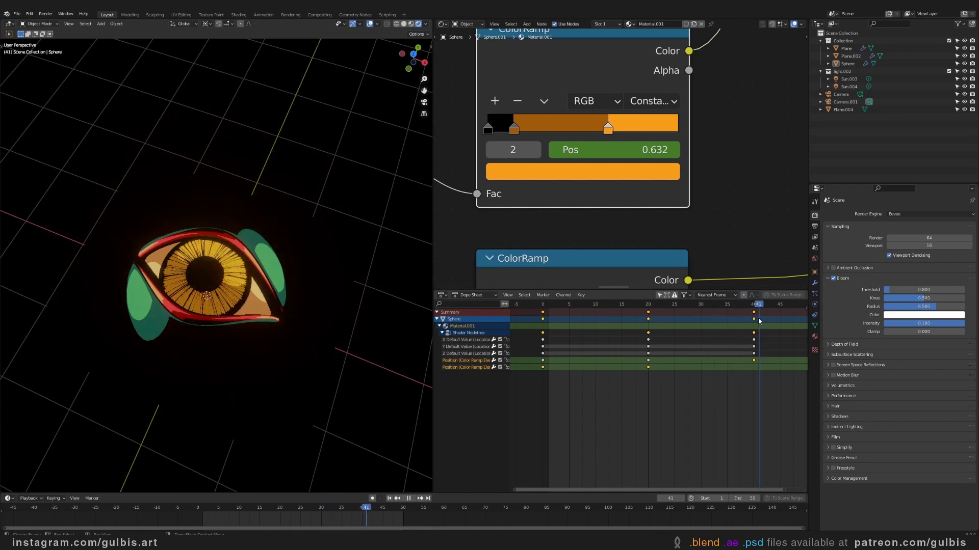
pyautogui.click(542, 367)
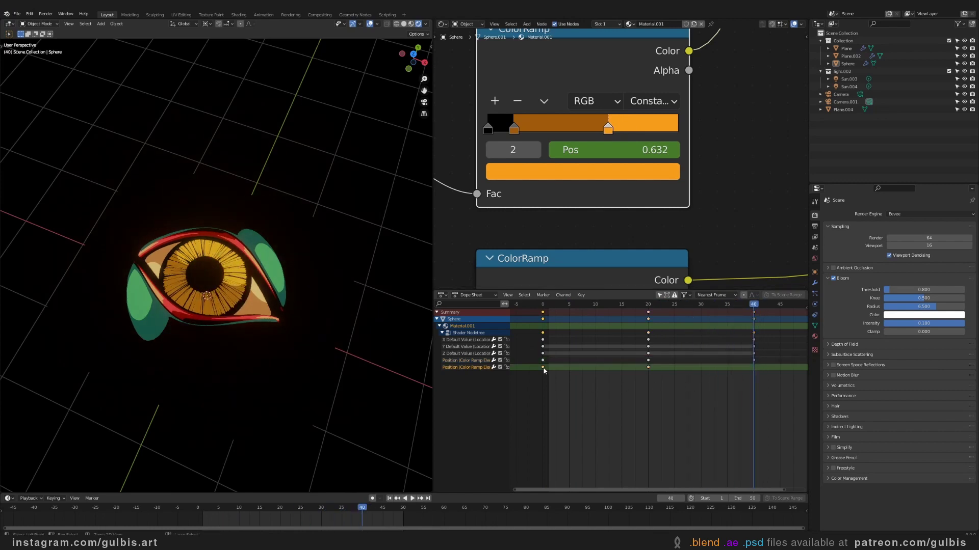
pyautogui.hotkey('ctrl', 'v')
pyautogui.moveTo(741, 305); pyautogui.dragTo(551, 320)
pyautogui.press('space')
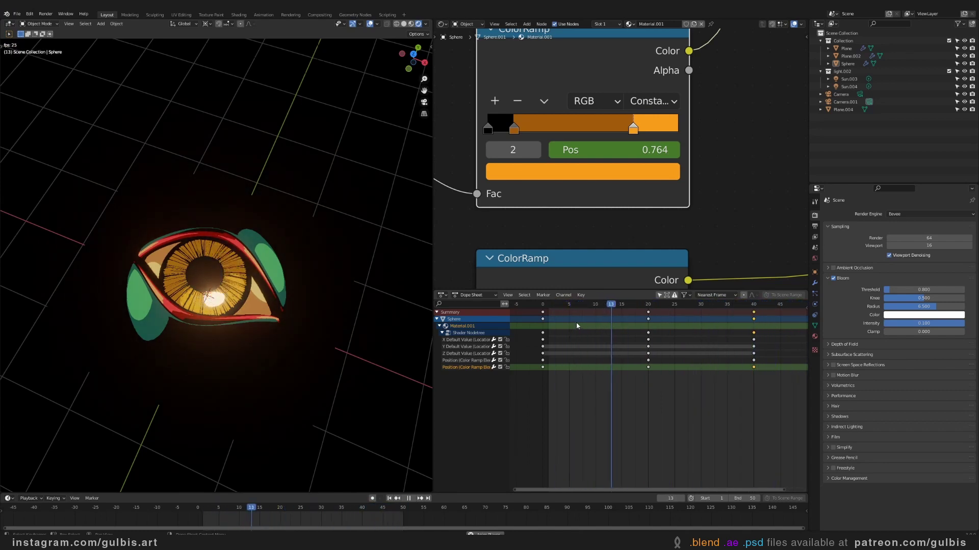
pyautogui.press('space')
pyautogui.moveTo(551, 306); pyautogui.dragTo(543, 304)
# Step: In the ColorRamp fed by the Gradient Texture, move the black stop to position 0.909 at frame 0 and keyframe it
pyautogui.scroll(-9, 611, 164)
pyautogui.moveTo(568, 171); pyautogui.dragTo(654, 225, button='middle')
pyautogui.scroll(4, 586, 155)
pyautogui.moveTo(489, 122); pyautogui.dragTo(626, 189, button='middle')
pyautogui.scroll(4, 624, 189)
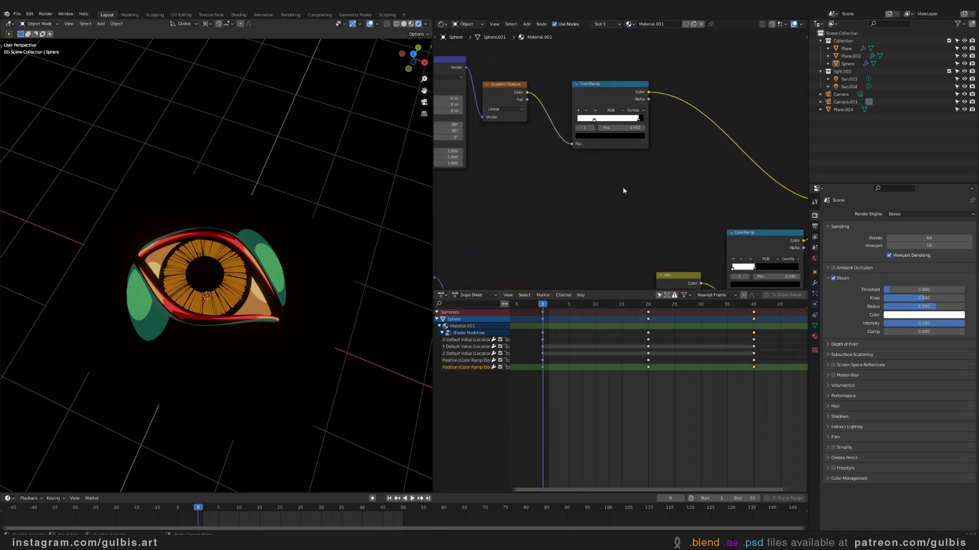
pyautogui.scroll(3, 624, 132)
pyautogui.press('space')
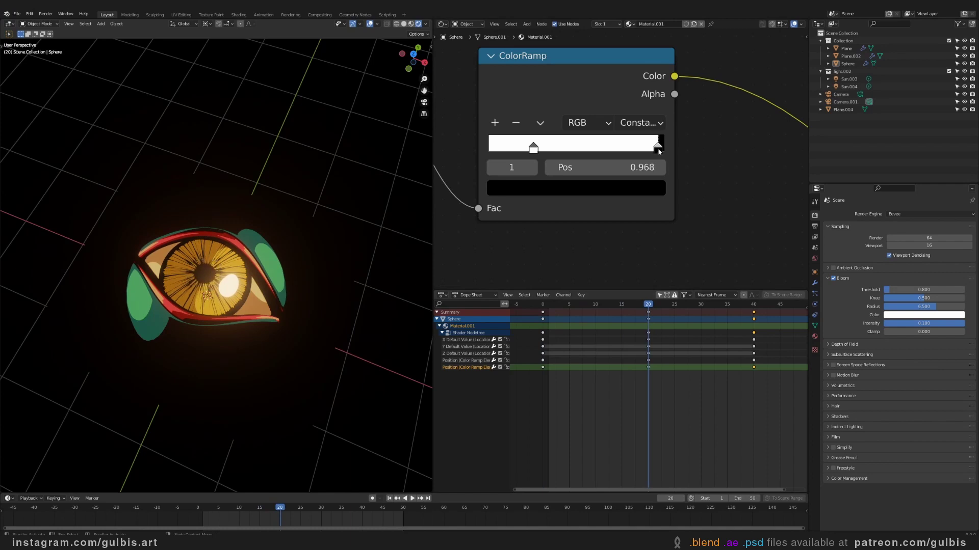
pyautogui.moveTo(659, 151); pyautogui.dragTo(652, 151)
pyautogui.moveTo(643, 306); pyautogui.dragTo(543, 305)
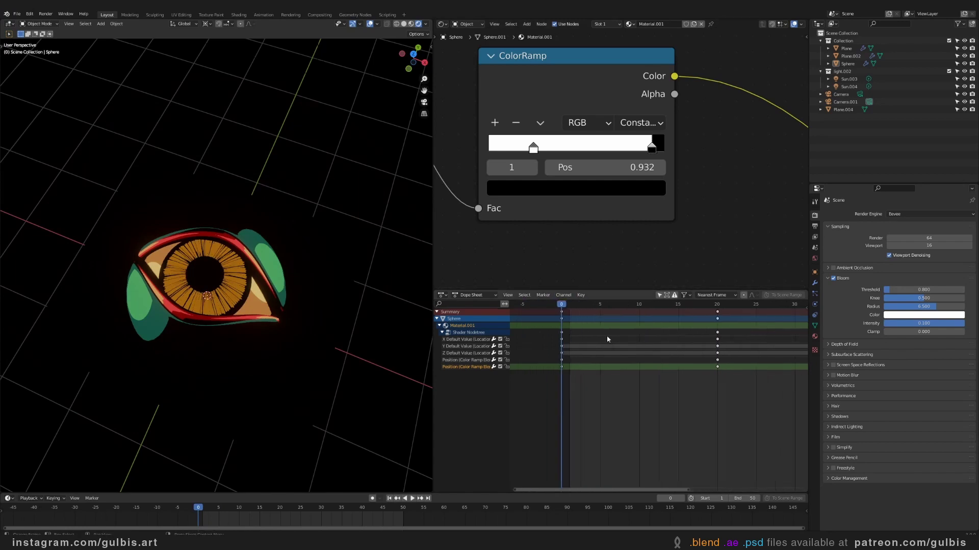
pyautogui.scroll(2, 606, 336)
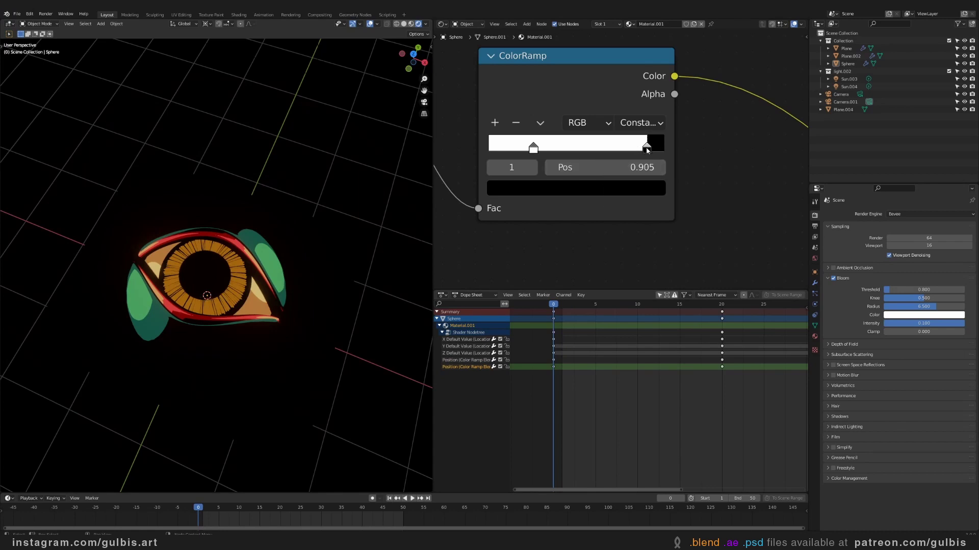
pyautogui.press('i')
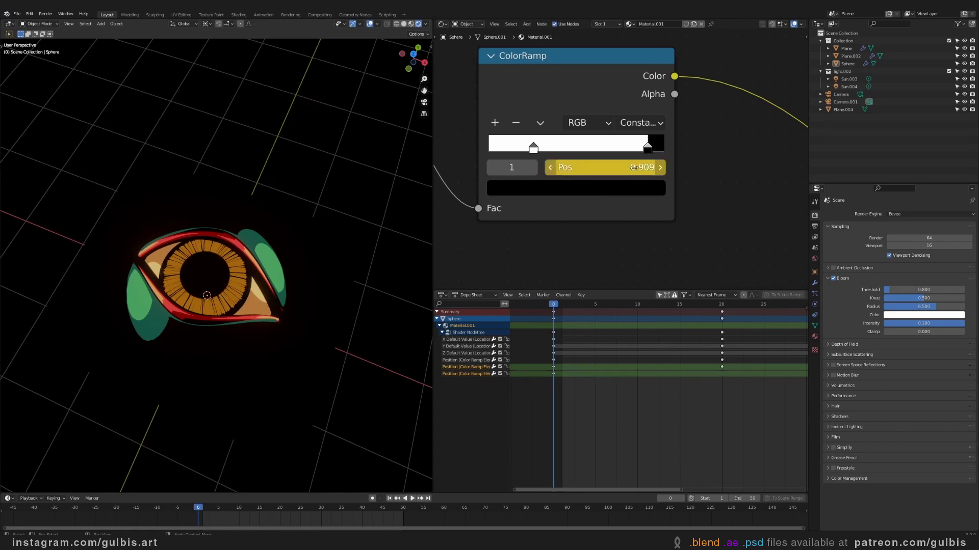
# Step: Move the black stop of the Gradient Texture's ColorRamp to position 0.950 at frame 20, keyframe it and scrub through the motion
pyautogui.press('space')
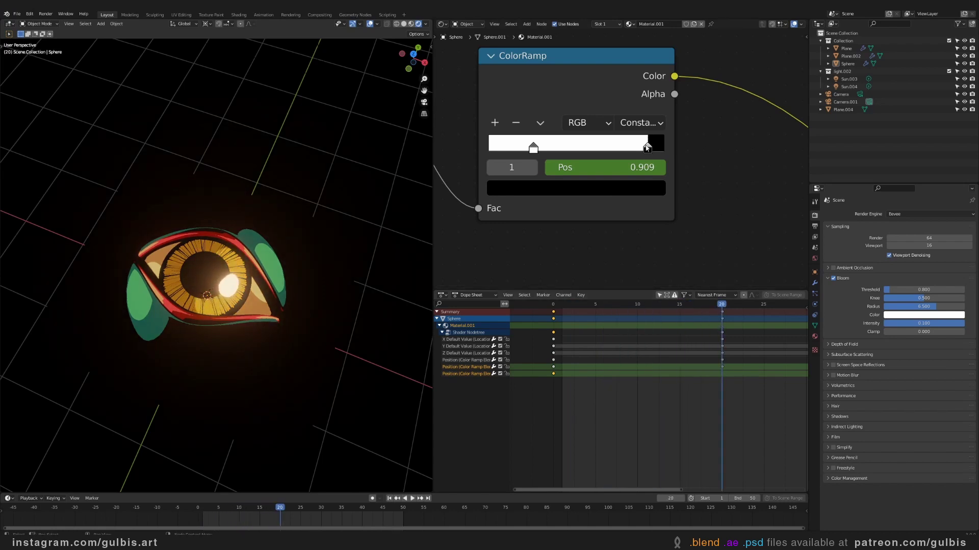
pyautogui.moveTo(646, 147); pyautogui.dragTo(654, 149)
pyautogui.hotkey('ctrl', 'z')
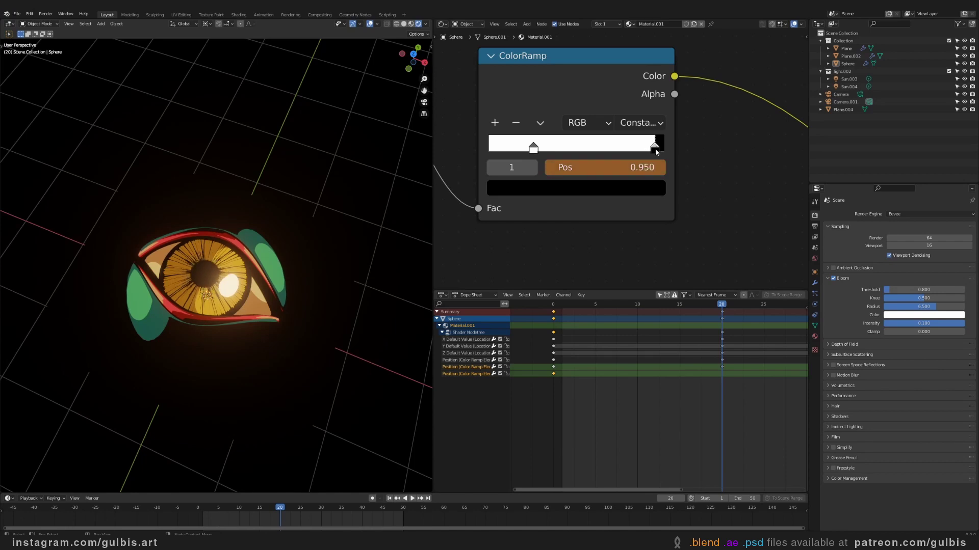
pyautogui.press('i')
pyautogui.moveTo(697, 305); pyautogui.dragTo(534, 301)
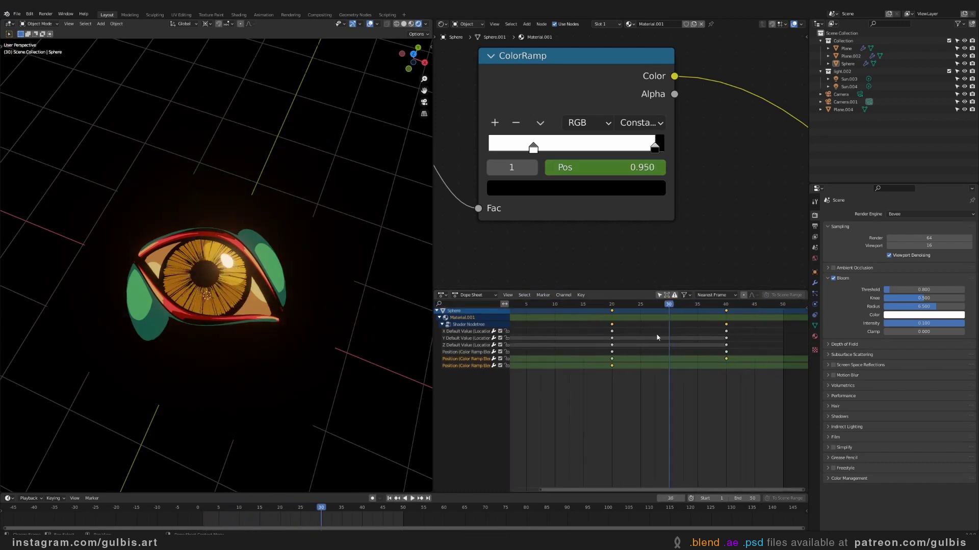
# Step: Copy the black stop's position keyframe from frame 0 to frame 40 and play the animation
pyautogui.click(726, 307)
pyautogui.moveTo(622, 352); pyautogui.dragTo(684, 361, button='middle')
pyautogui.click(566, 380)
pyautogui.click(561, 374)
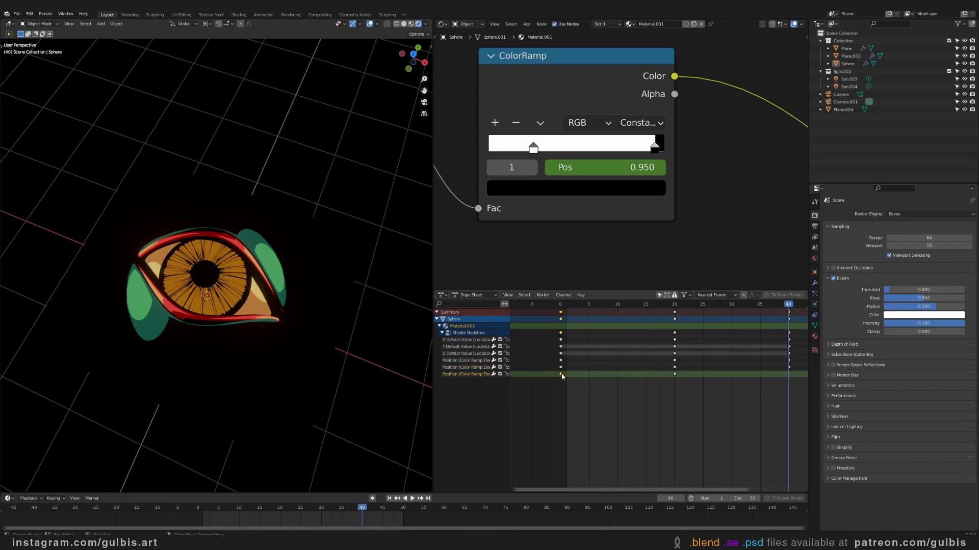
pyautogui.hotkey('ctrl', 'c')
pyautogui.hotkey('ctrl', 'v')
pyautogui.press('space')
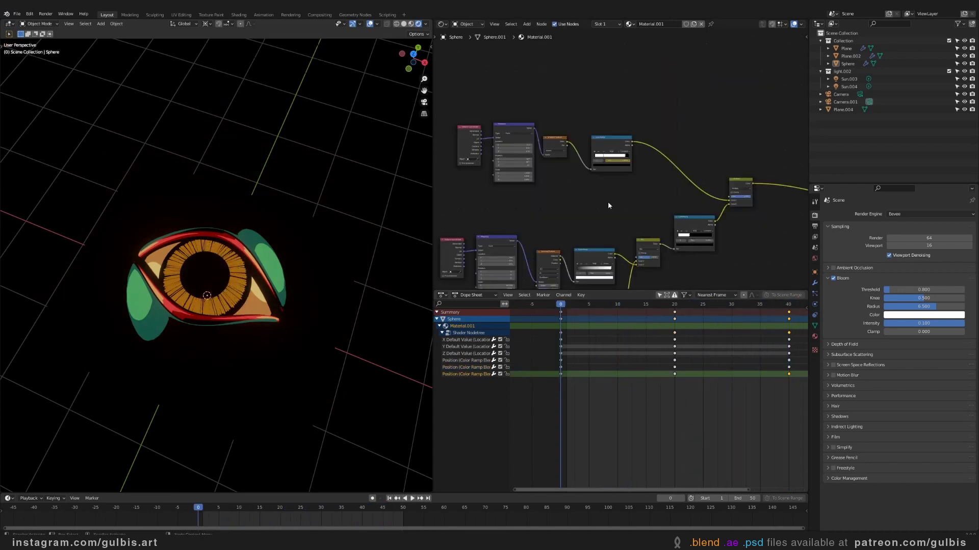
# Step: Keyframe the Location of the Mapping node with X scale 60.500 that feeds the Voronoi Texture at frame 0
pyautogui.moveTo(623, 225); pyautogui.dragTo(619, 170, button='middle')
pyautogui.scroll(4, 596, 213)
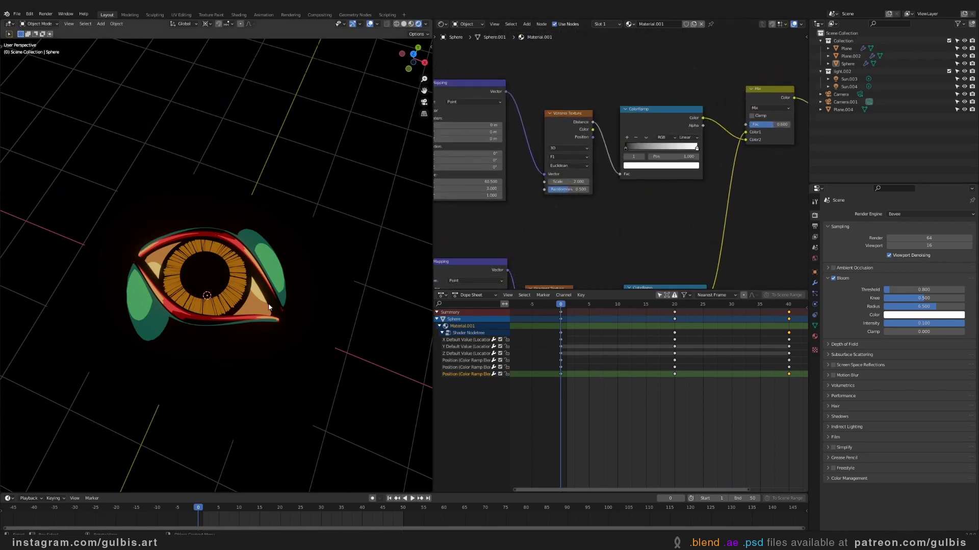
pyautogui.scroll(5, 559, 190)
pyautogui.moveTo(467, 153); pyautogui.dragTo(612, 158, button='middle')
pyautogui.press('i')
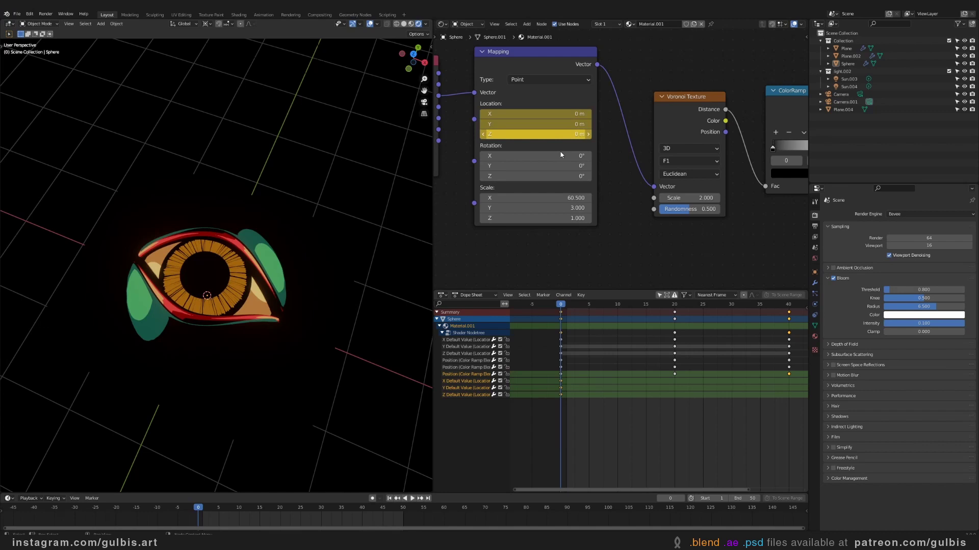
# Step: Set the Voronoi Mapping node's Location Y to -0.3 m, keyframe it at frame 20, and advance to frame 40
pyautogui.moveTo(565, 308); pyautogui.dragTo(674, 308)
pyautogui.scroll(4, 624, 174)
pyautogui.moveTo(535, 122); pyautogui.dragTo(611, 148, button='middle')
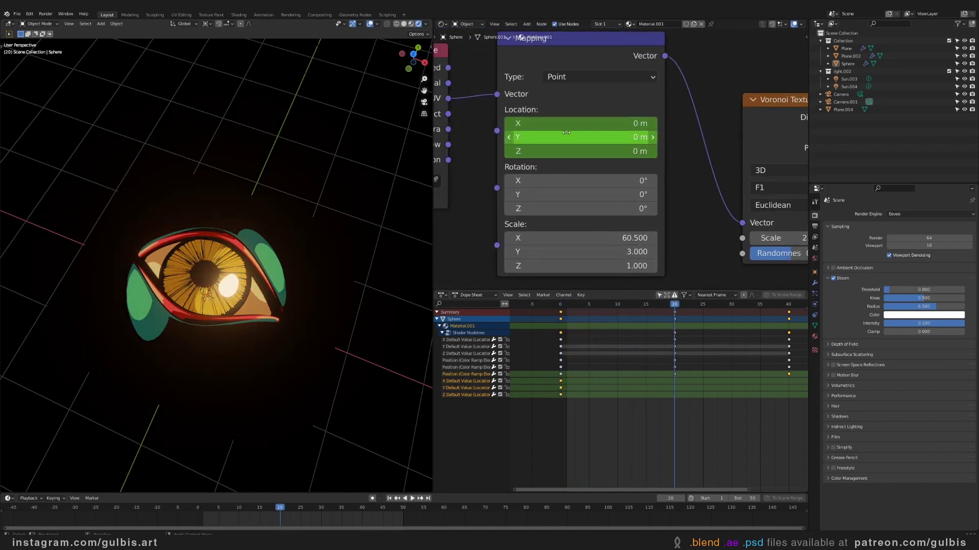
pyautogui.moveTo(569, 136)
pyautogui.mouseDown()
pyautogui.moveTo(557, 136)
pyautogui.moveTo(576, 136)
pyautogui.moveTo(566, 137)
pyautogui.mouseUp()
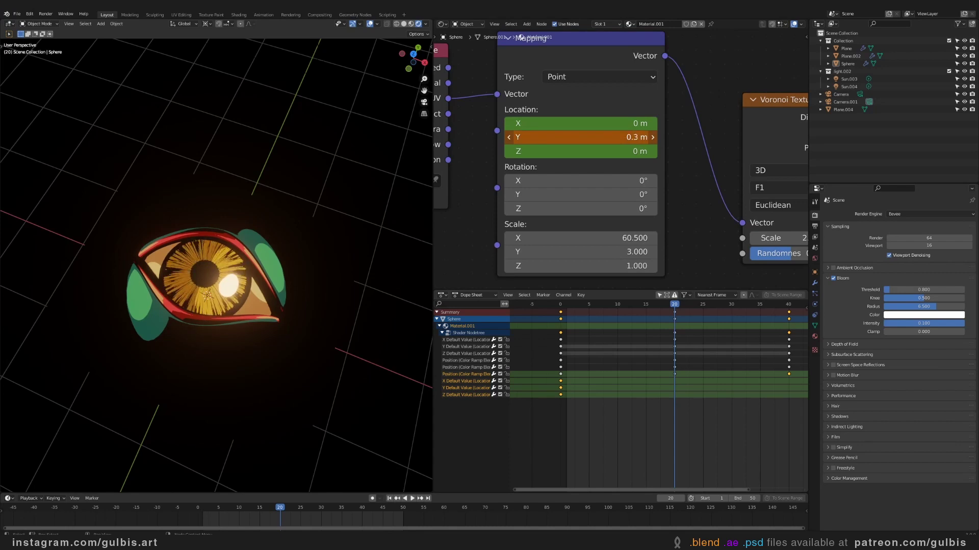
pyautogui.moveTo(567, 134); pyautogui.dragTo(574, 136)
pyautogui.hotkey('ctrl', 'z')
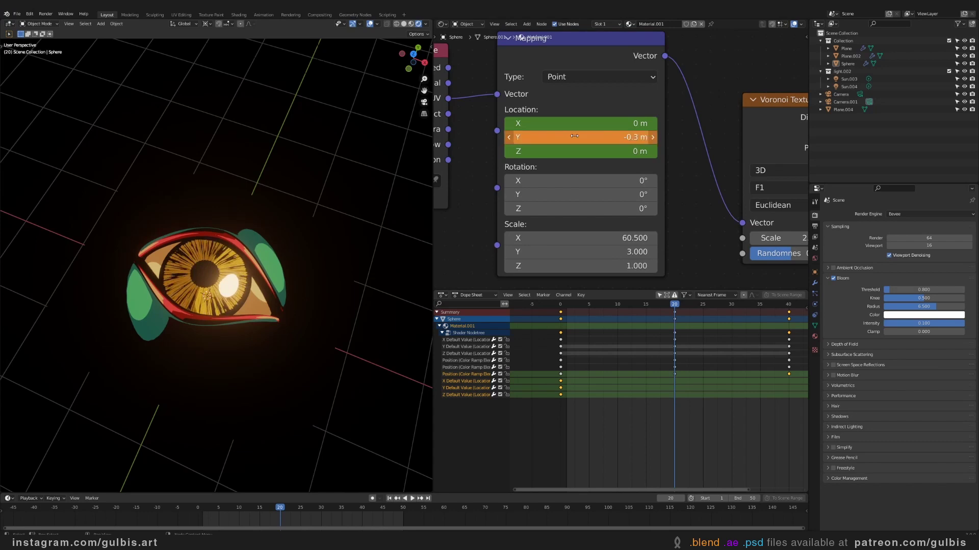
pyautogui.press('i')
pyautogui.moveTo(670, 307); pyautogui.dragTo(788, 306)
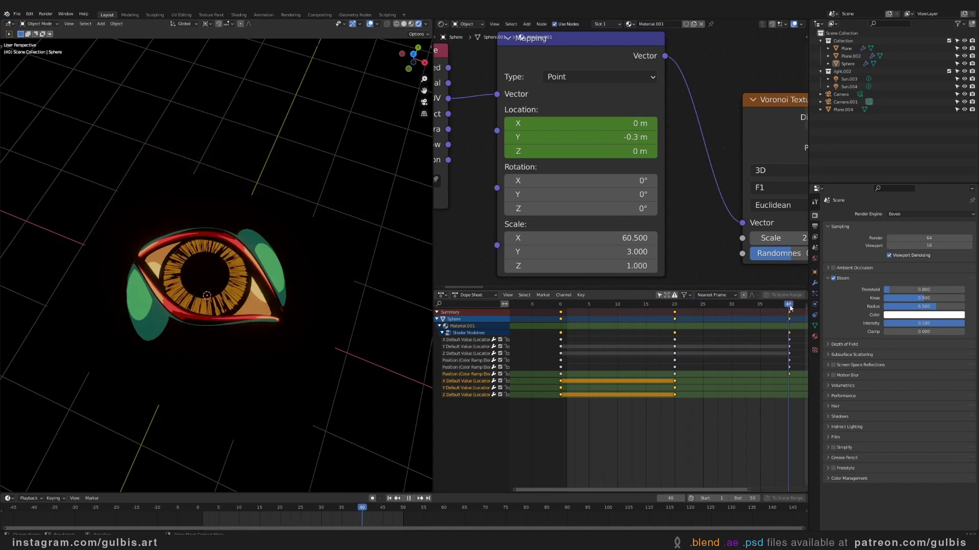
pyautogui.click(650, 419)
pyautogui.moveTo(627, 397); pyautogui.dragTo(590, 394, button='middle')
pyautogui.click(525, 391)
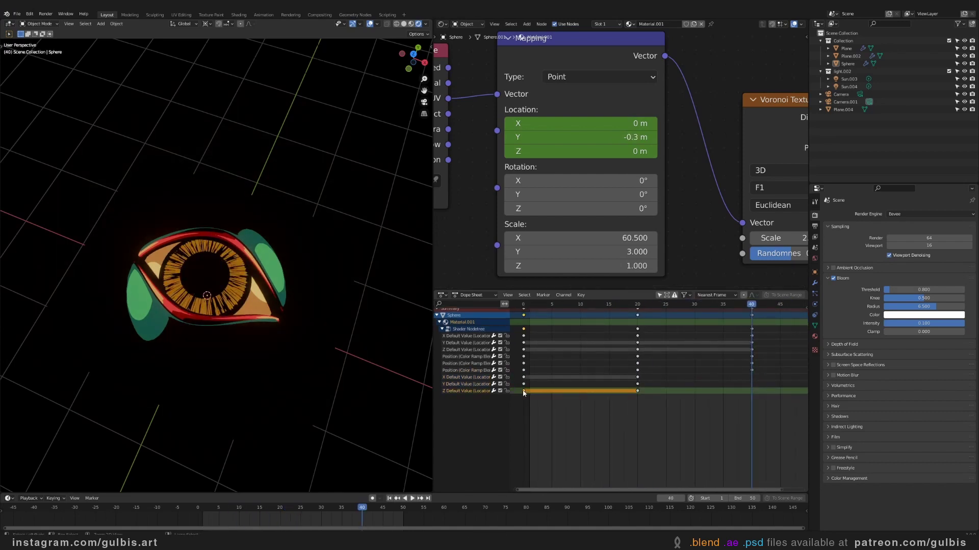
pyautogui.hotkey('ctrl', 'c')
pyautogui.hotkey('ctrl', 'v')
pyautogui.hotkey('ctrl', 'z')
# Step: Copy the Voronoi Mapping node's X, Y and Z Location keyframes from frame 0 to frame 40 and play the animation
pyautogui.moveTo(528, 377); pyautogui.dragTo(521, 393)
pyautogui.hotkey('ctrl', 'c')
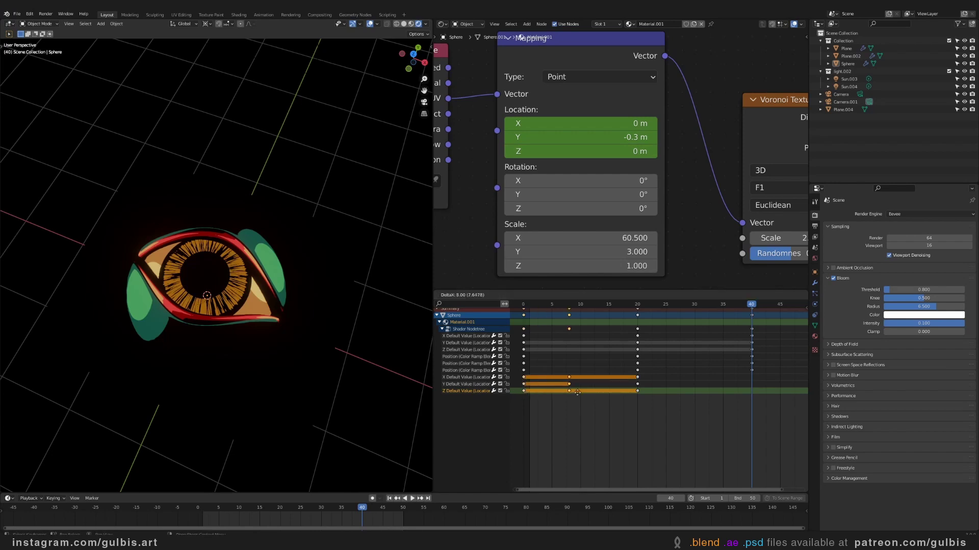
pyautogui.hotkey('ctrl', 'v')
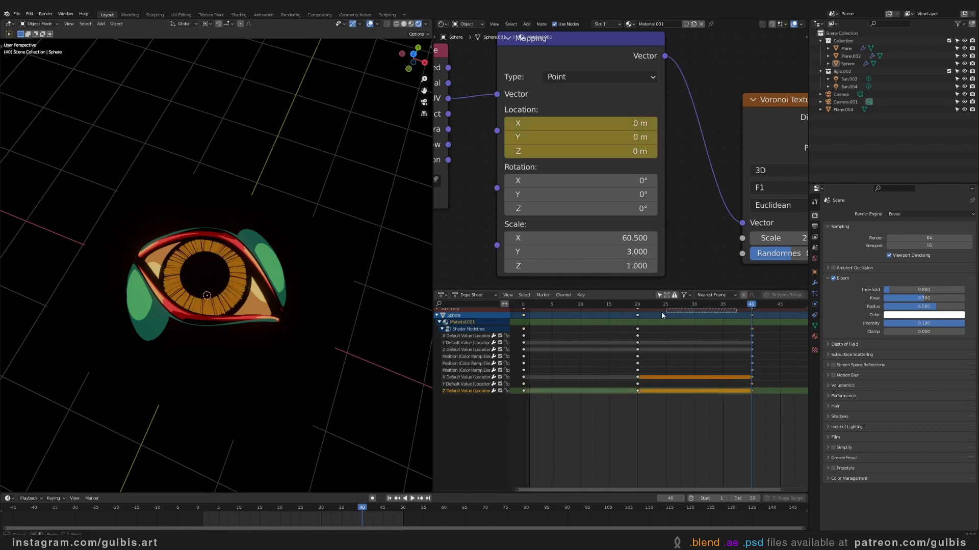
pyautogui.press('a')
pyautogui.press('space')
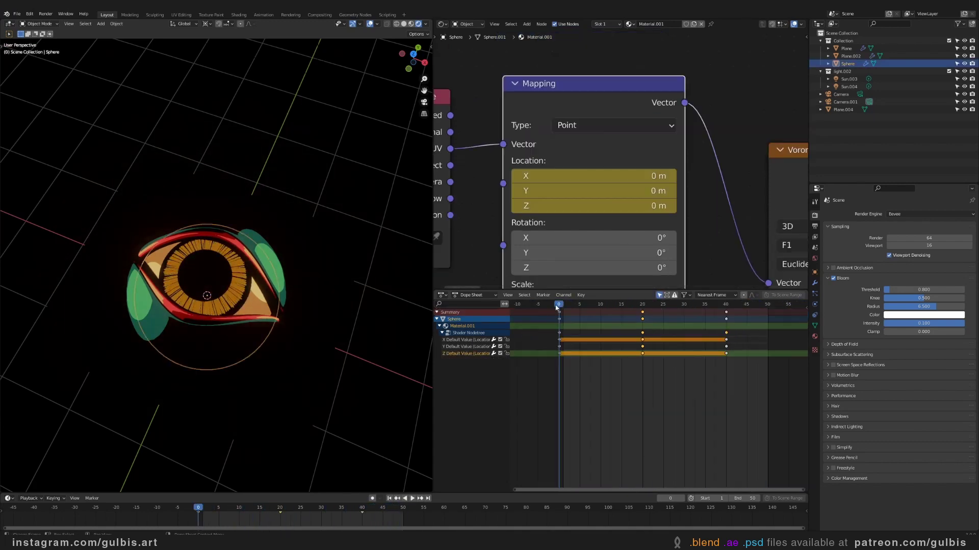
# Step: Deselect the eye sphere and preview the animation briefly from a zoomed-out view
pyautogui.moveTo(339, 247); pyautogui.dragTo(362, 259, button='middle')
pyautogui.scroll(-3, 363, 258)
pyautogui.click(370, 258)
pyautogui.press('space')
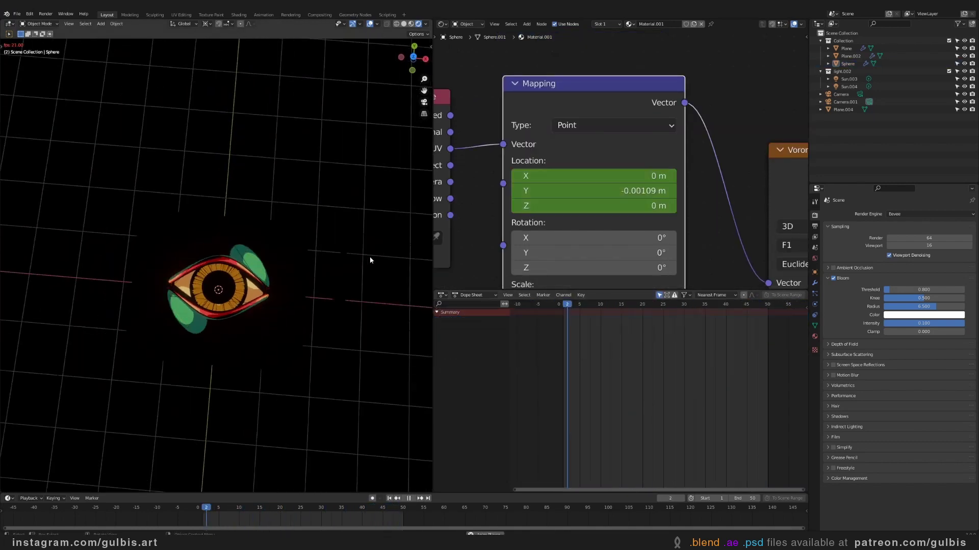
pyautogui.press('Escape')
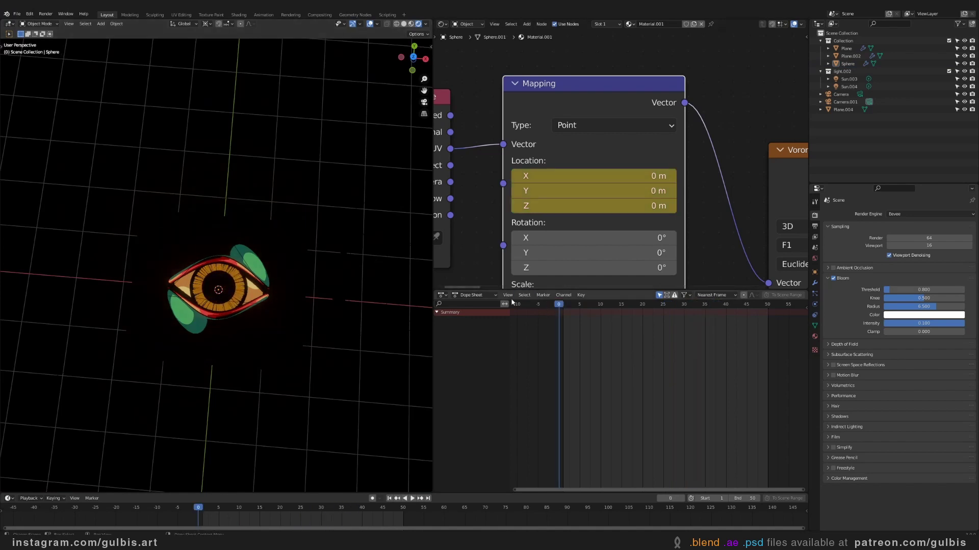
# Step: Select the Sun.003 light and examine its placement relative to the eye
pyautogui.moveTo(370, 260); pyautogui.dragTo(255, 248, button='middle')
pyautogui.click(849, 80)
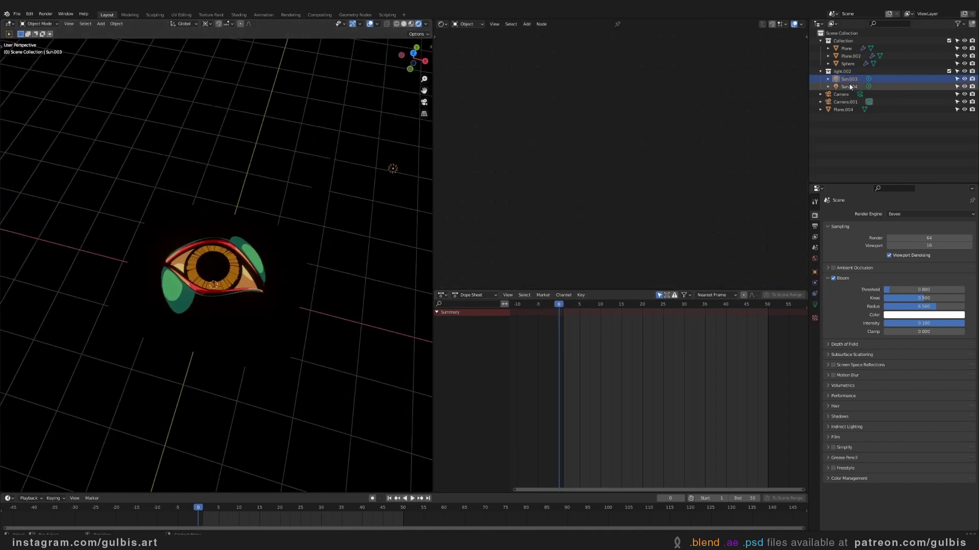
pyautogui.scroll(-2, 325, 217)
pyautogui.scroll(5, 219, 261)
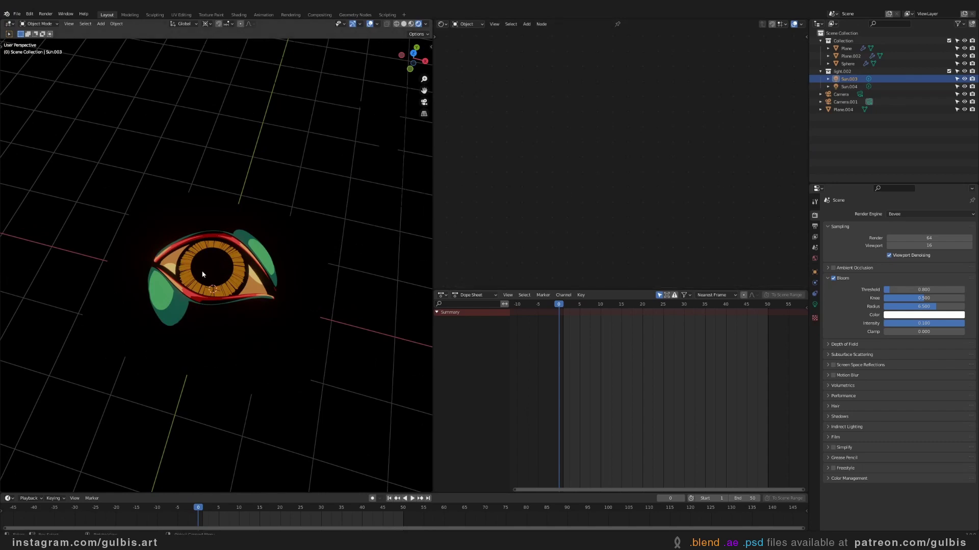
# Step: Select the Sun.004 light and move it in top view by about -0.74 m in X and 1.63 m in Y
pyautogui.click(849, 86)
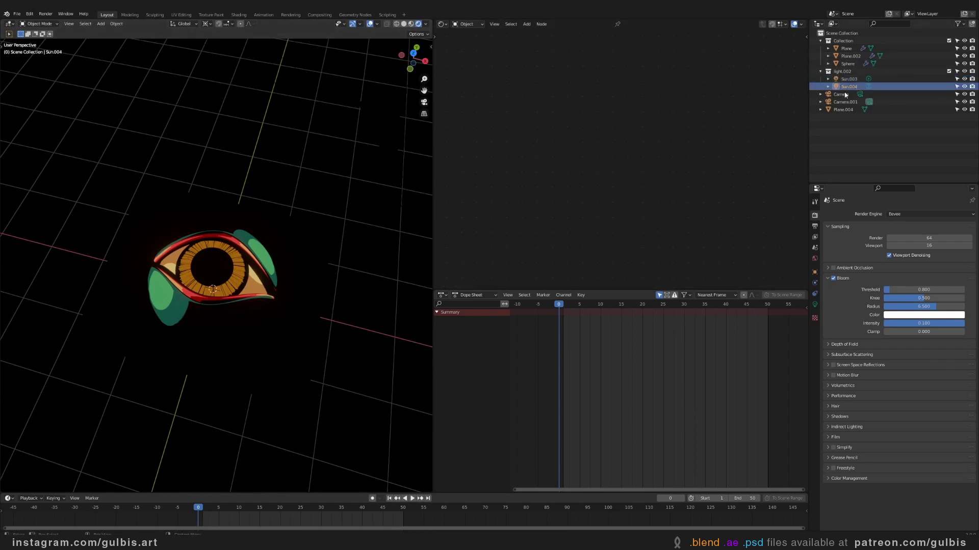
pyautogui.scroll(-4, 357, 190)
pyautogui.moveTo(362, 191); pyautogui.dragTo(379, 199, button='middle')
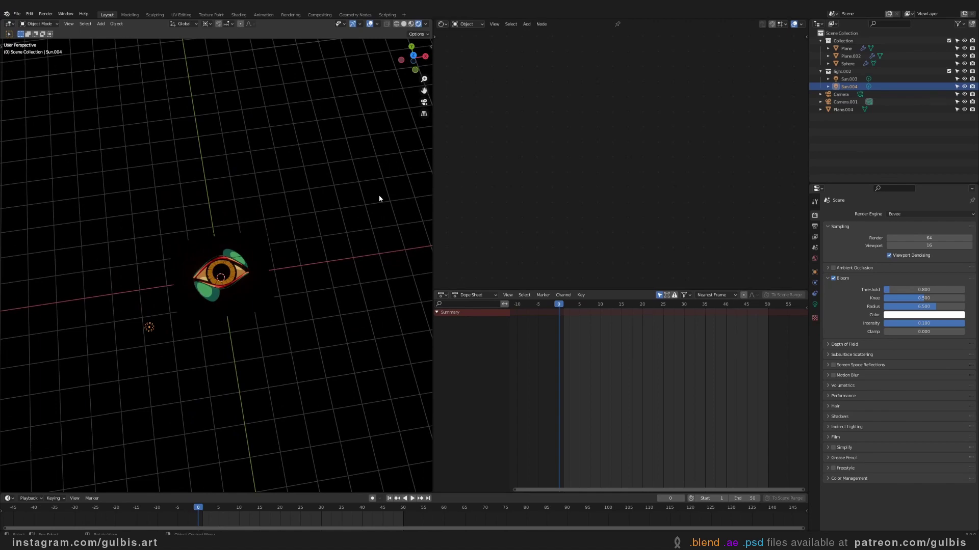
pyautogui.press('KP_7')
pyautogui.scroll(3, 374, 230)
pyautogui.keyDown('shift'); pyautogui.moveTo(339, 272); pyautogui.dragTo(352, 231, button='middle'); pyautogui.keyUp('shift')
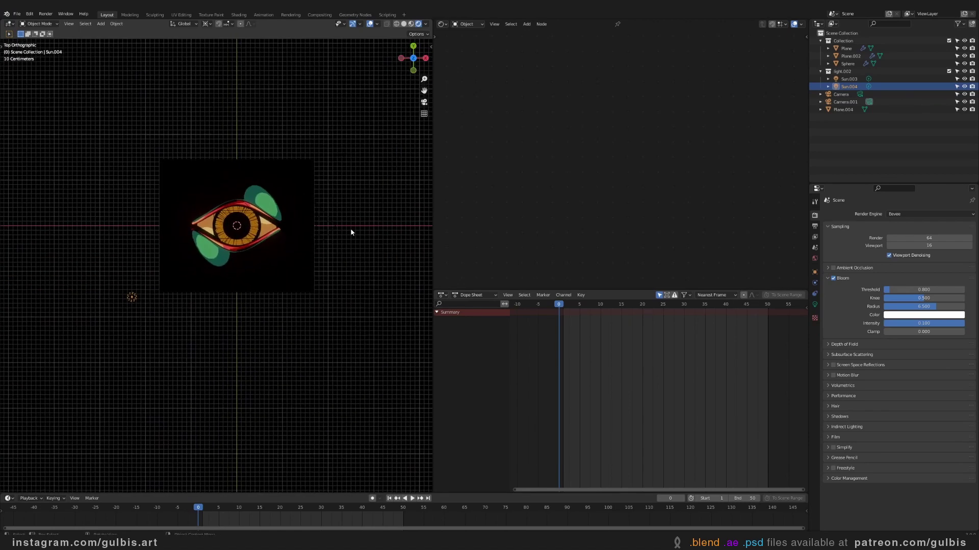
pyautogui.scroll(1, 351, 231)
pyautogui.press('g')
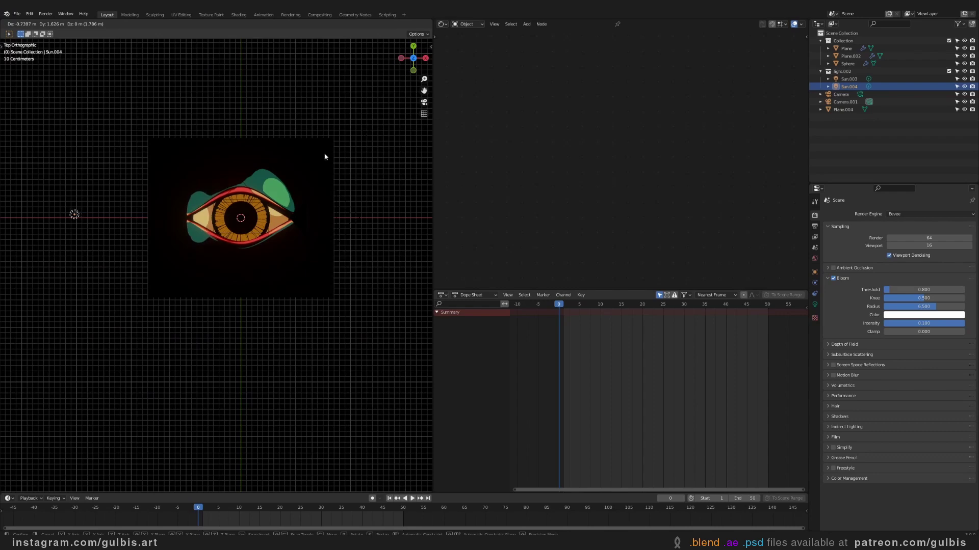
pyautogui.click(327, 155)
# Step: Select the Sun.003 light and insert a Location keyframe for it at frame 40
pyautogui.scroll(-3, 402, 210)
pyautogui.click(847, 79)
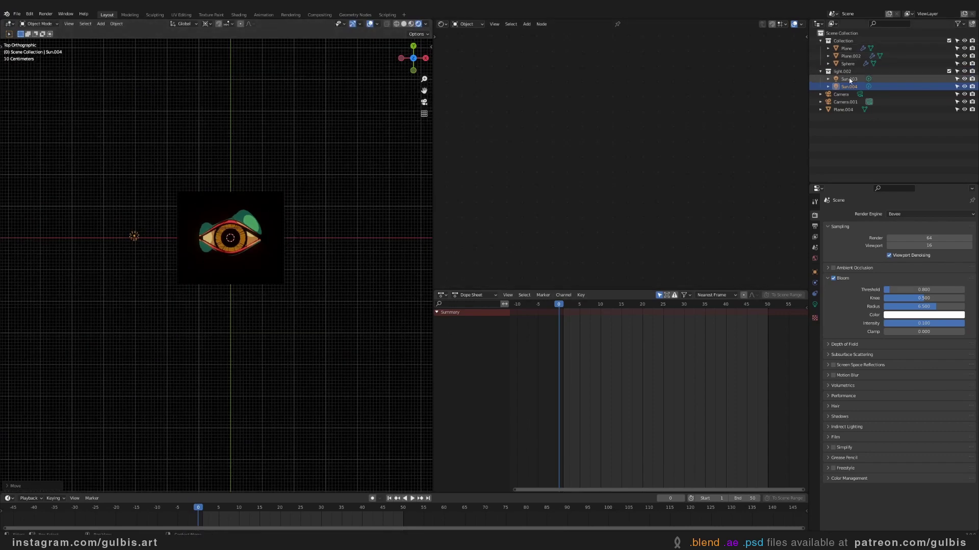
pyautogui.scroll(2, 331, 173)
pyautogui.keyDown('shift'); pyautogui.moveTo(315, 175); pyautogui.dragTo(312, 196, button='middle'); pyautogui.keyUp('shift')
pyautogui.scroll(2, 311, 196)
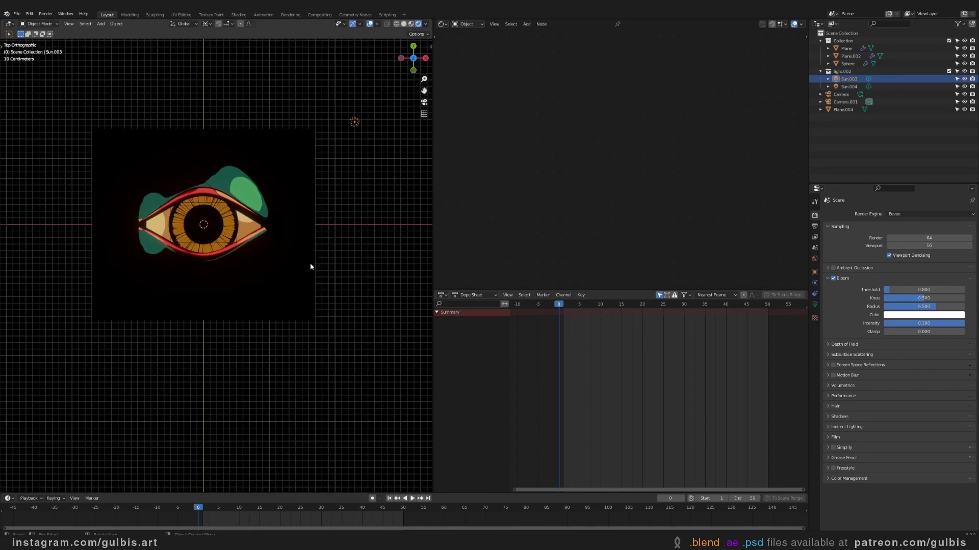
pyautogui.moveTo(217, 512); pyautogui.dragTo(198, 512)
pyautogui.moveTo(401, 511); pyautogui.dragTo(362, 512)
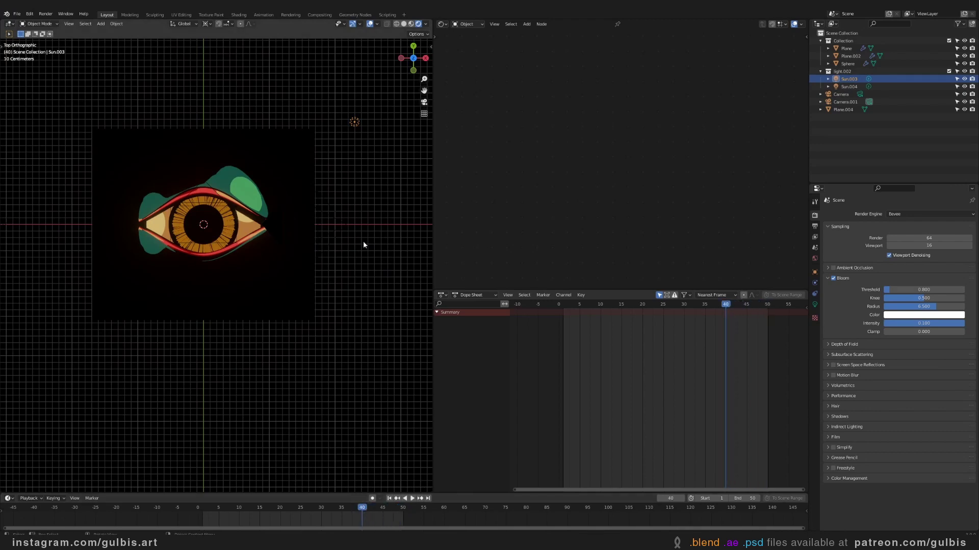
pyautogui.press('i')
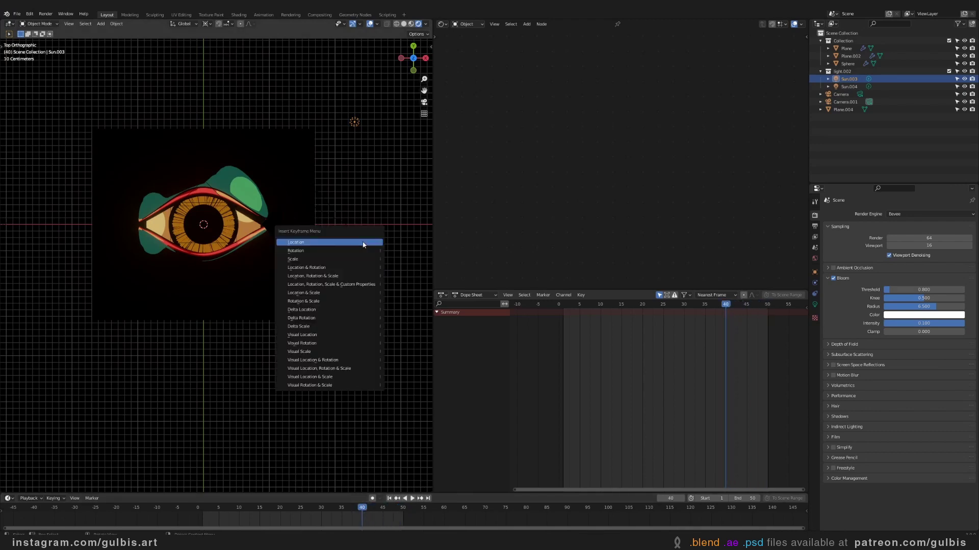
pyautogui.click(363, 245)
# Step: At frame 50, move Sun.003 farther from the eye in the positive Y direction and keyframe its location
pyautogui.click(403, 510)
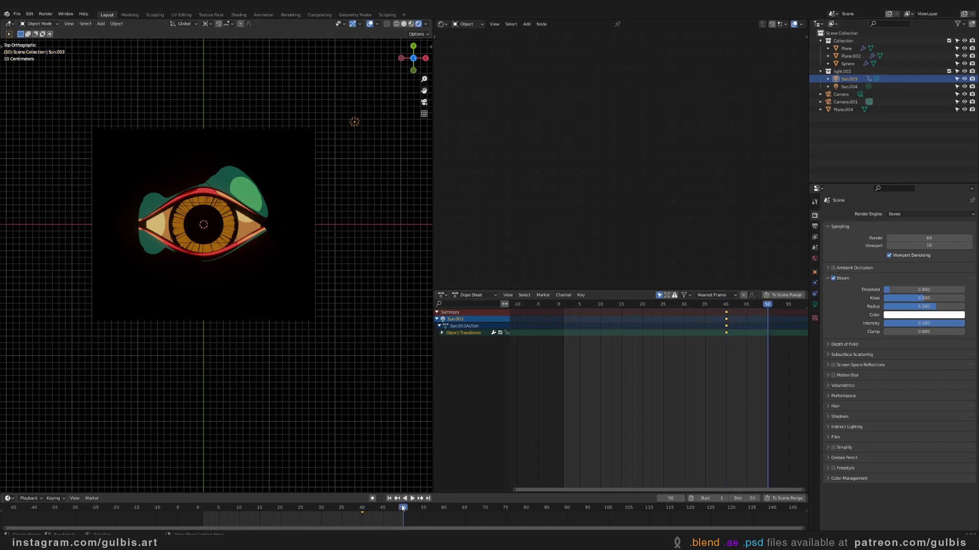
pyautogui.press('g')
pyautogui.press('y')
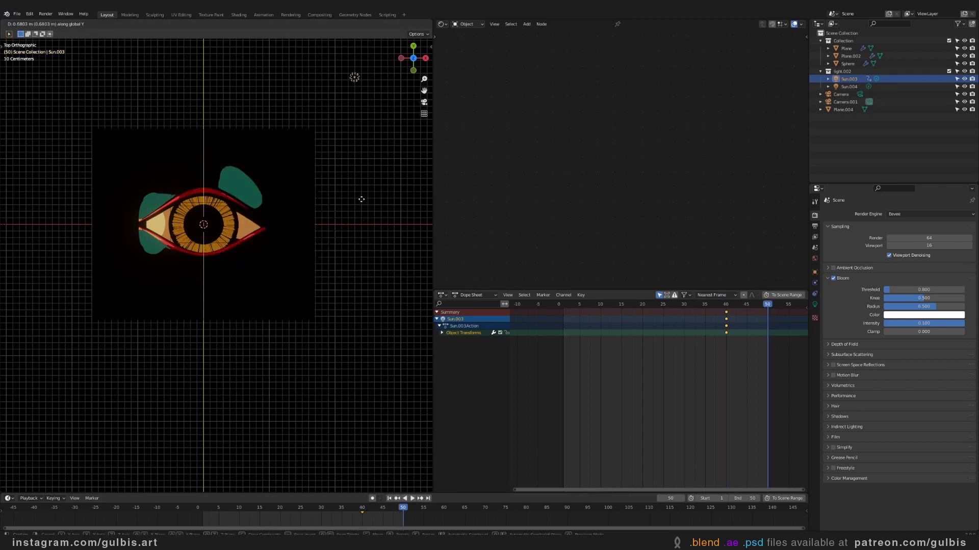
pyautogui.click(357, 168)
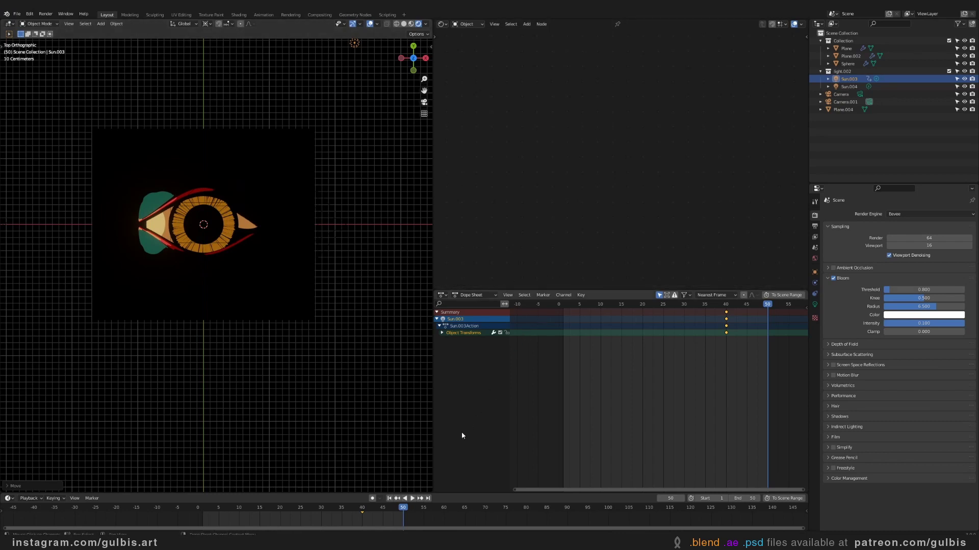
pyautogui.press('i')
pyautogui.click(366, 286)
# Step: At frame 0, move Sun.003 about -4.3 m along Y, keyframe its location and play the animation
pyautogui.moveTo(397, 508); pyautogui.dragTo(198, 505)
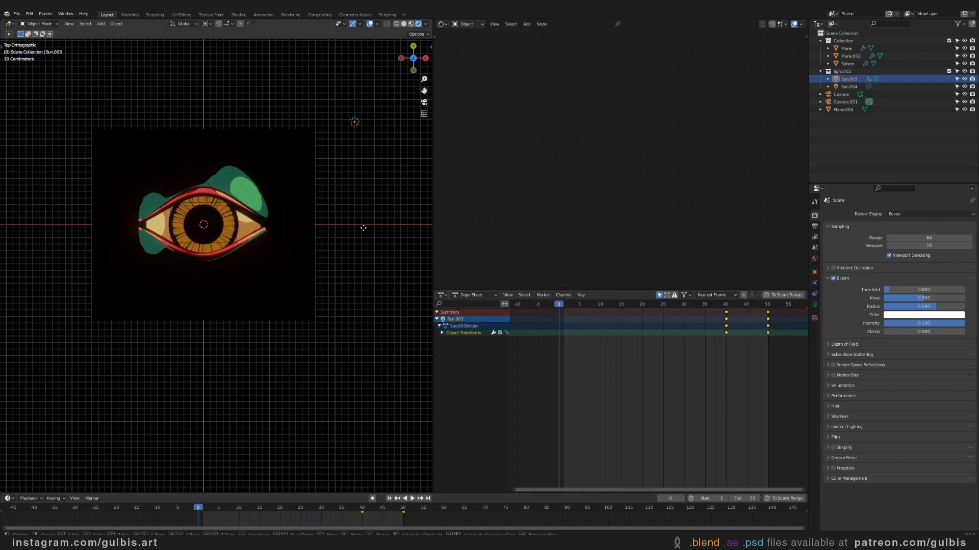
pyautogui.press('g')
pyautogui.press('y')
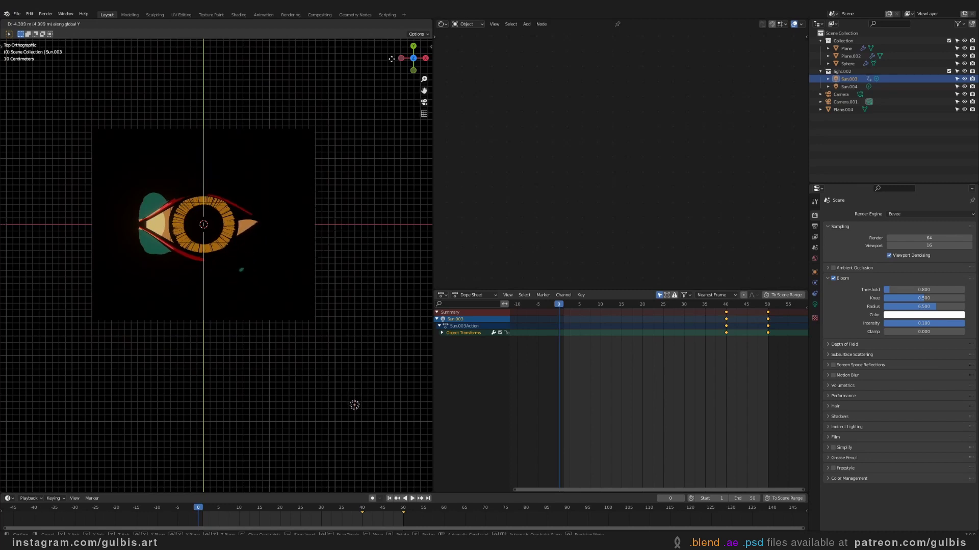
pyautogui.click(392, 59)
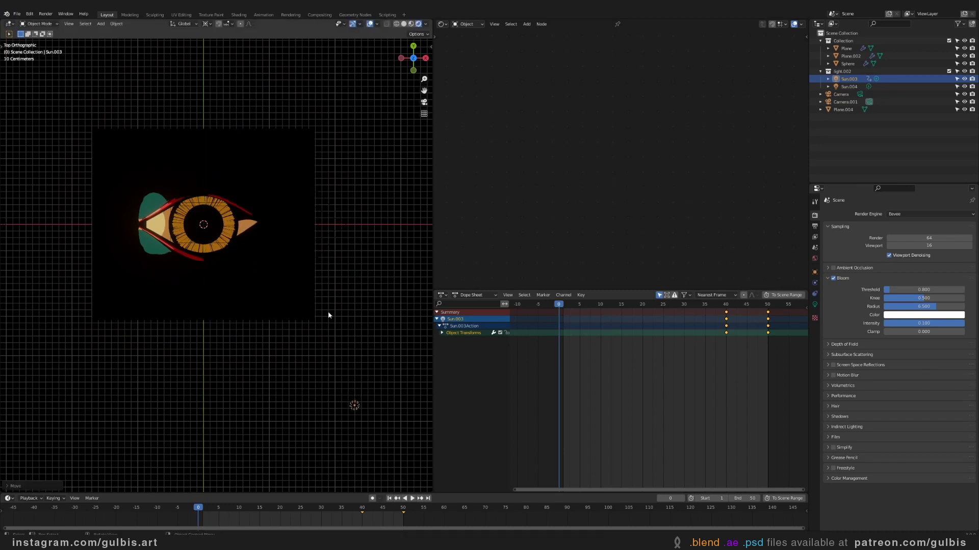
pyautogui.press('i')
pyautogui.click(346, 332)
pyautogui.press('space')
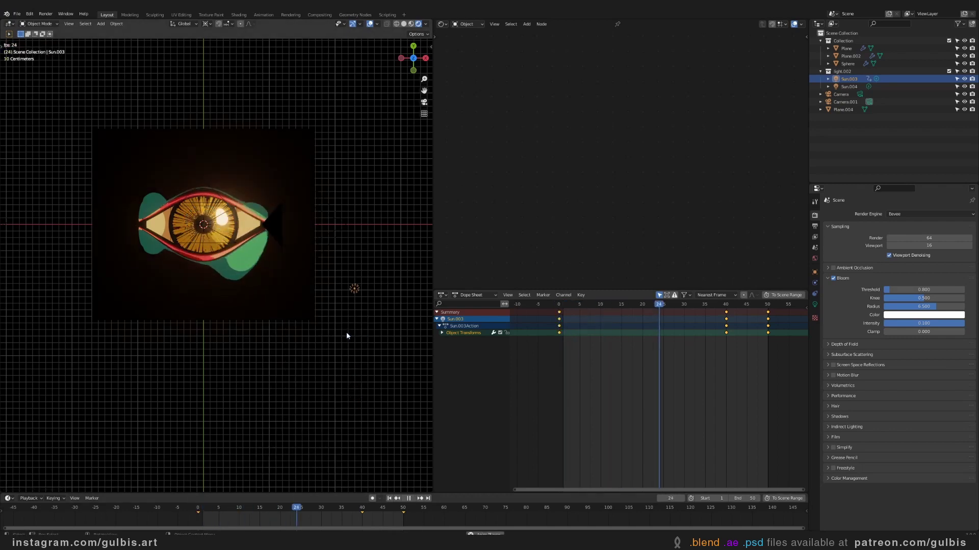
# Step: Show Sun.003's light properties and keyframe its Power of 150 W at frame 40
pyautogui.moveTo(344, 325); pyautogui.dragTo(321, 264, button='middle')
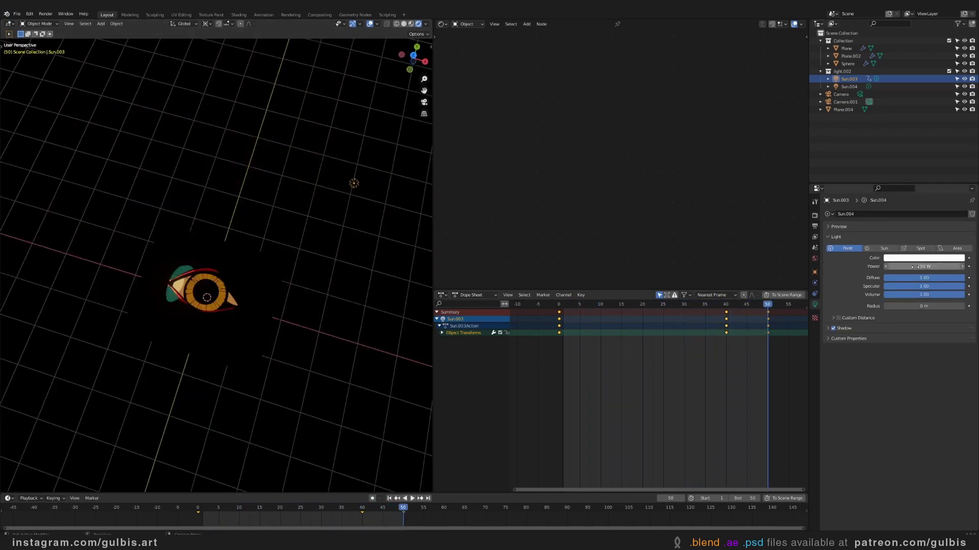
pyautogui.press('Down')
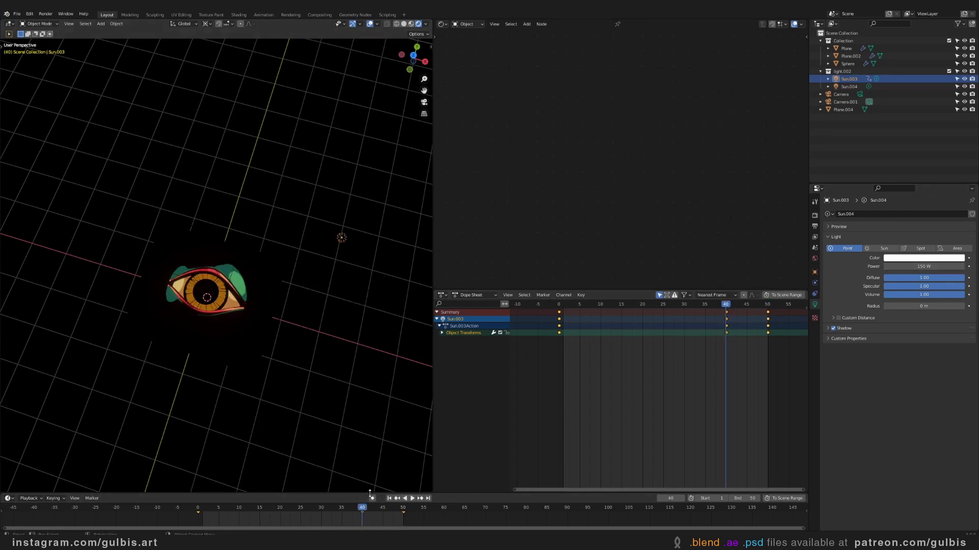
pyautogui.moveTo(362, 512)
pyautogui.mouseDown()
pyautogui.moveTo(341, 512)
pyautogui.moveTo(364, 515)
pyautogui.mouseUp()
pyautogui.press('i')
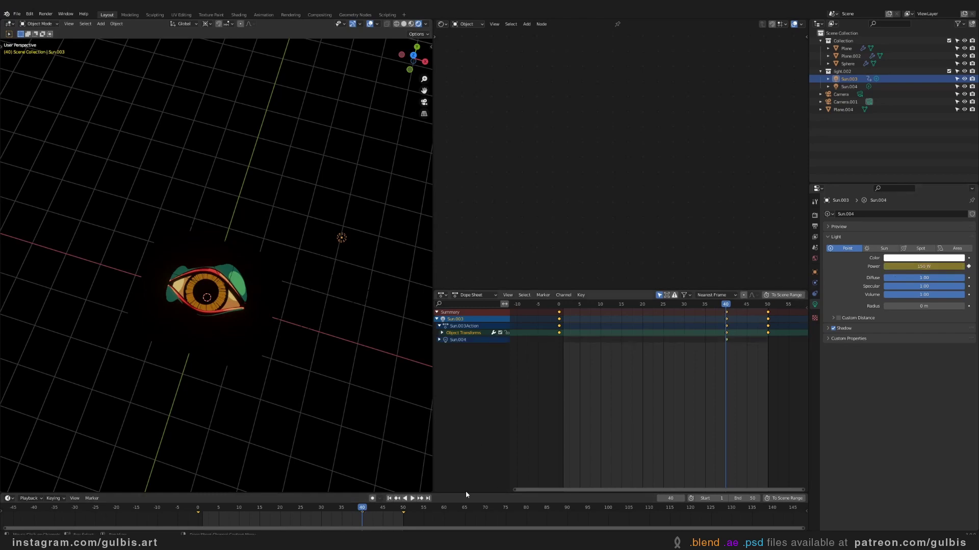
# Step: At frame 50, reduce Sun.003's Power and keyframe it
pyautogui.moveTo(370, 510); pyautogui.dragTo(405, 519)
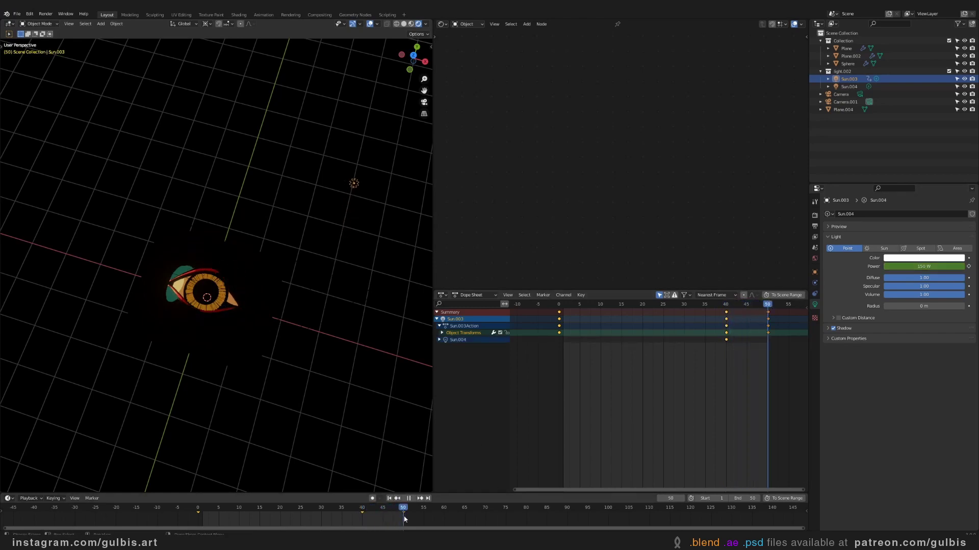
pyautogui.moveTo(923, 267); pyautogui.dragTo(915, 267)
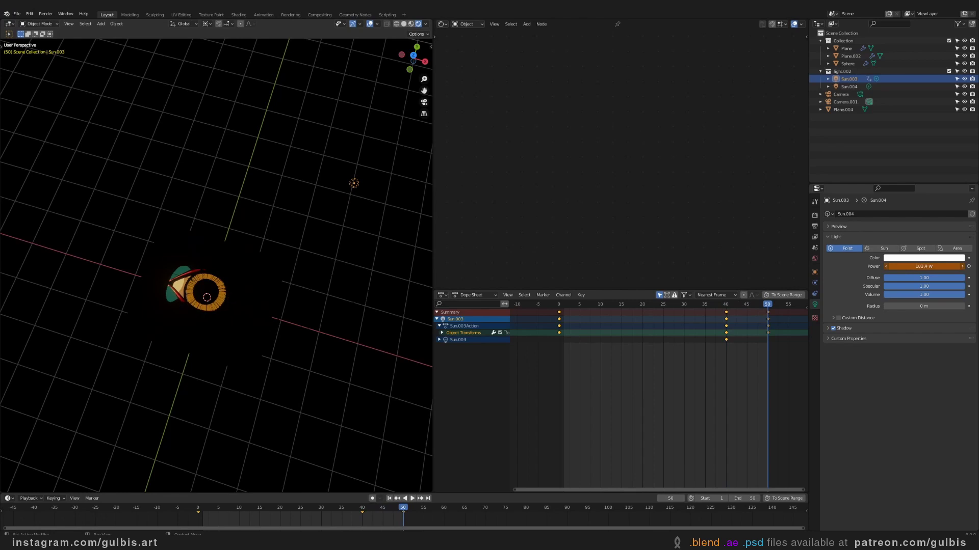
pyautogui.press('i')
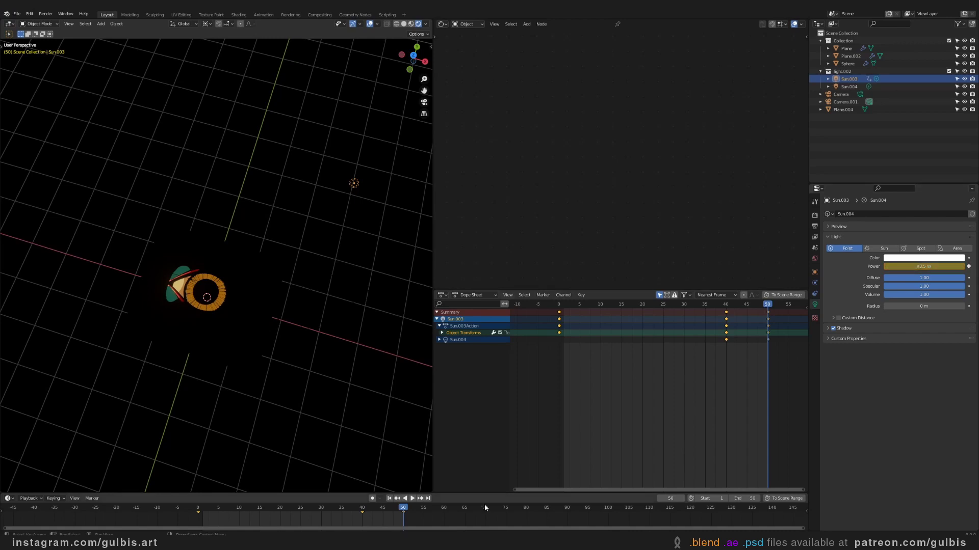
# Step: Preview the animation from frame 0, then keyframe Sun.003's Power of 150 W at frame 10
pyautogui.moveTo(394, 509); pyautogui.dragTo(189, 512)
pyautogui.press('space')
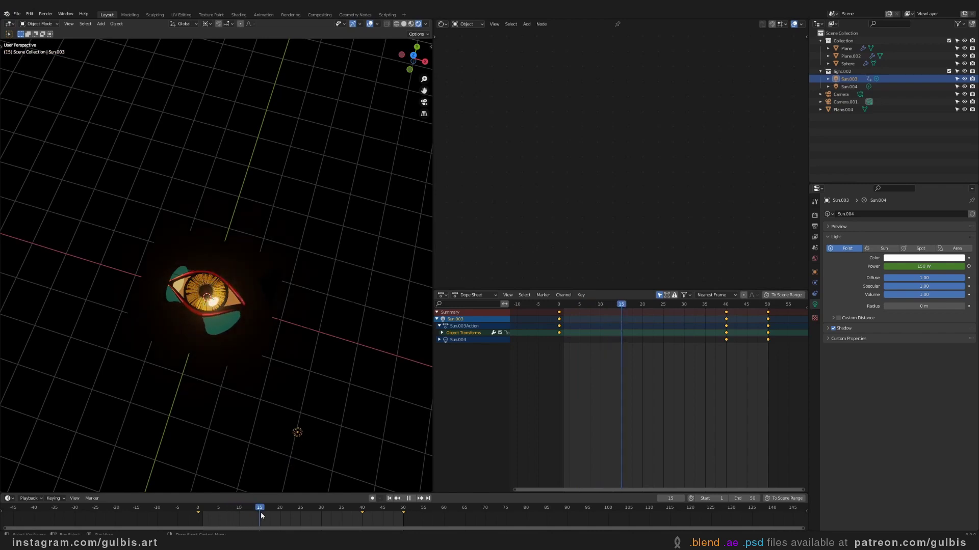
pyautogui.moveTo(261, 511); pyautogui.dragTo(238, 512)
pyautogui.press('space')
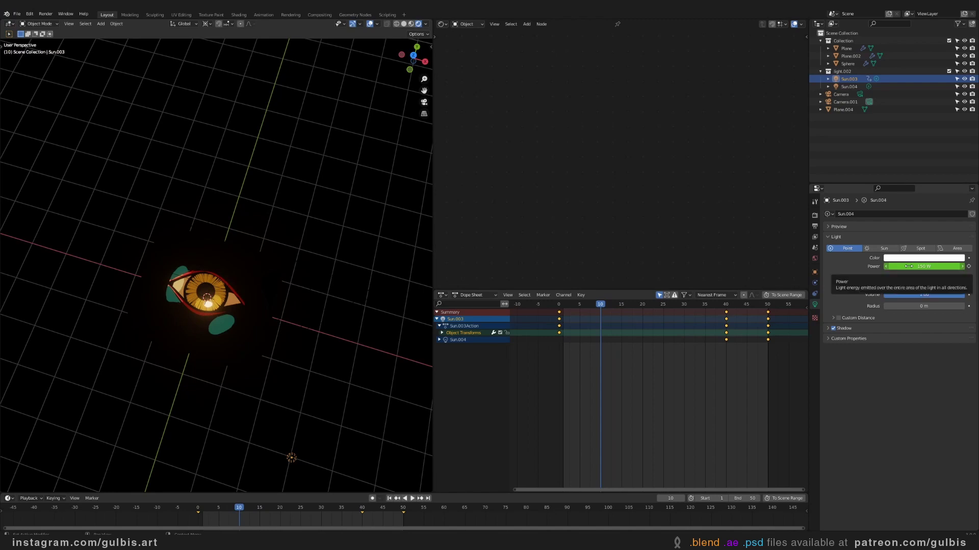
pyautogui.press('i')
# Step: At frame 0, reduce Sun.003's Power to about 125 W, keyframe it and play the animation
pyautogui.moveTo(242, 508); pyautogui.dragTo(198, 511)
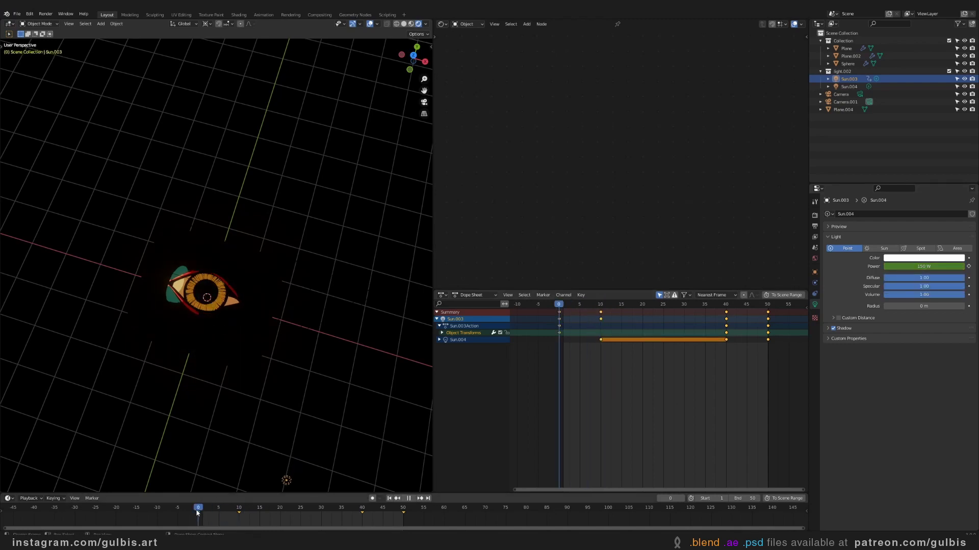
pyautogui.moveTo(912, 266); pyautogui.dragTo(905, 266)
pyautogui.press('i')
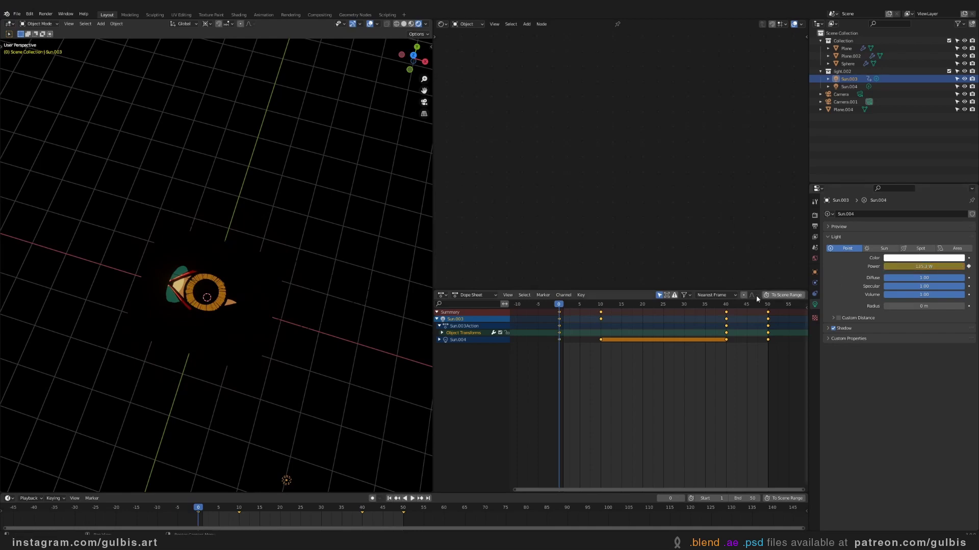
pyautogui.press('space')
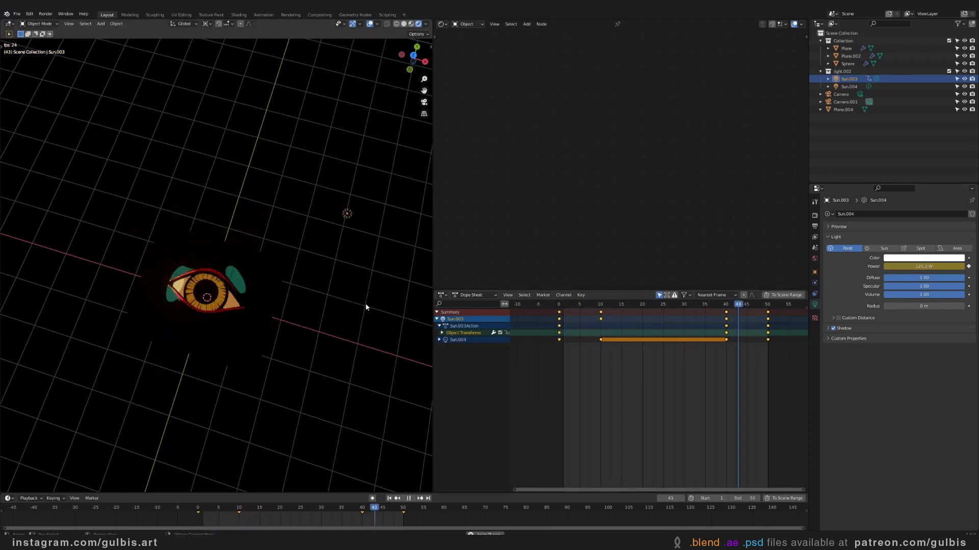